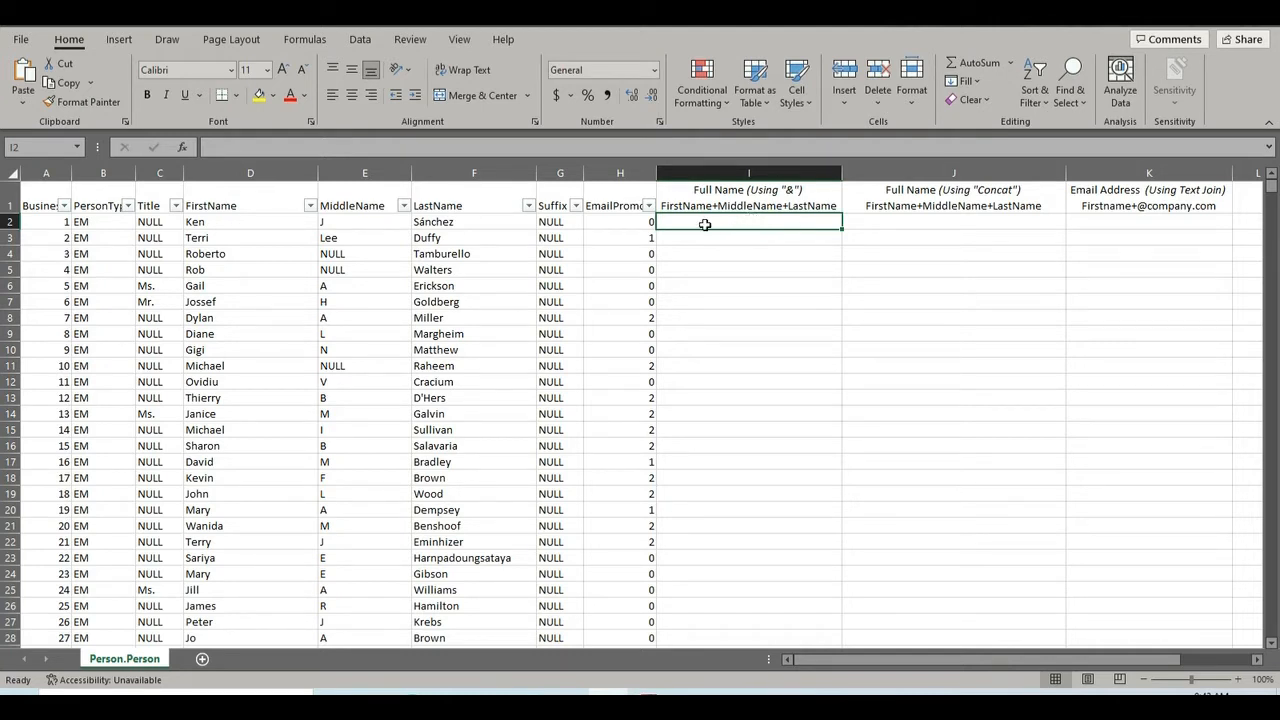
# - Replace every NULL entry across the whole data range with a blank
pyautogui.click(388, 292)
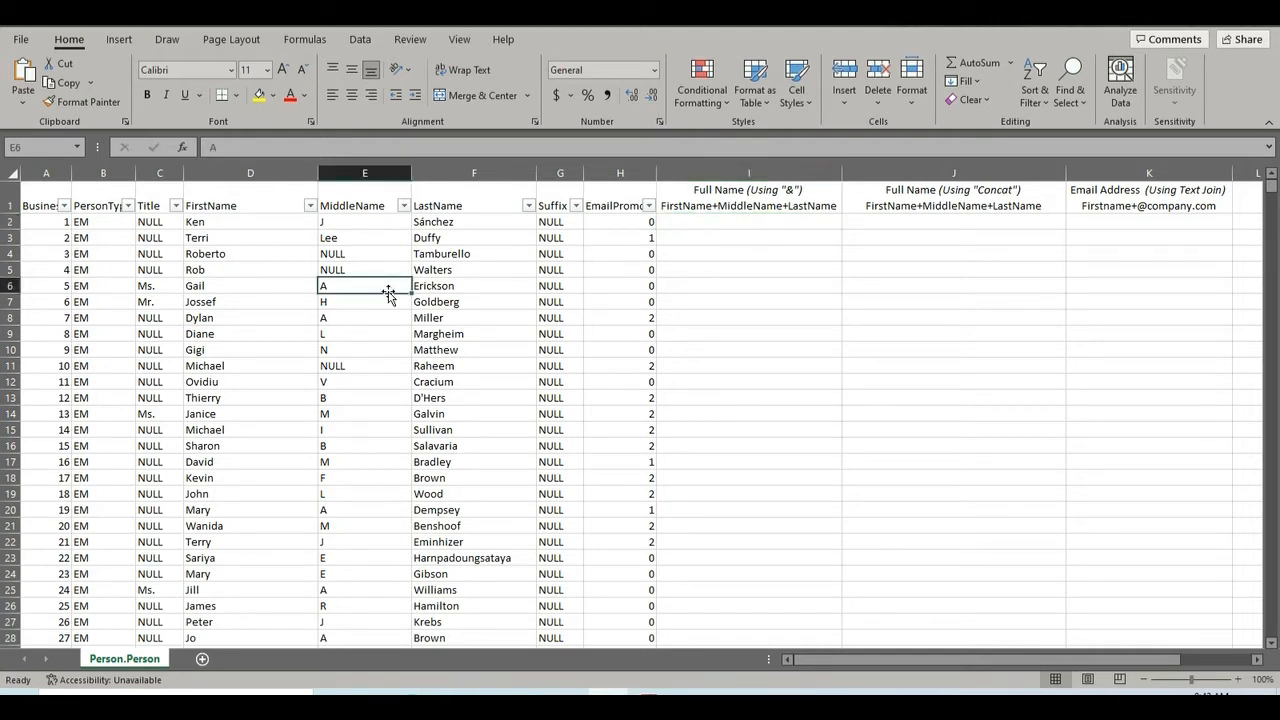
pyautogui.hotkey('ctrl', 'a')
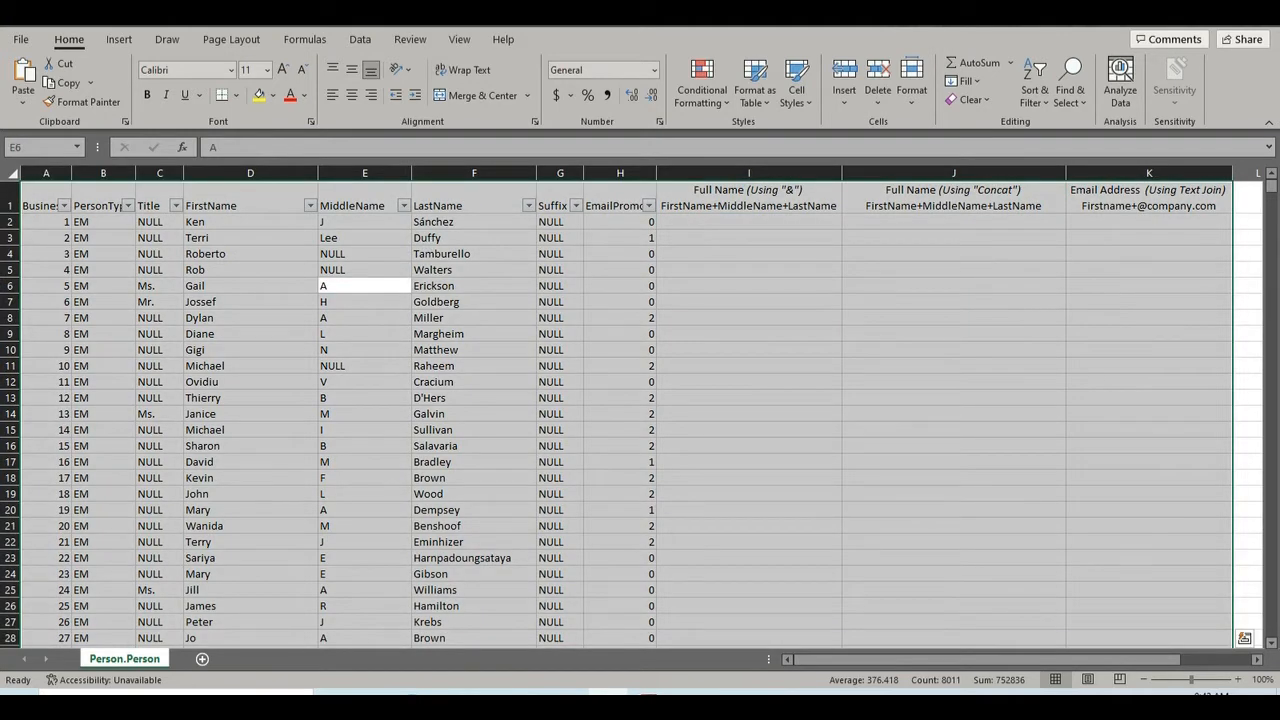
pyautogui.click(1071, 92)
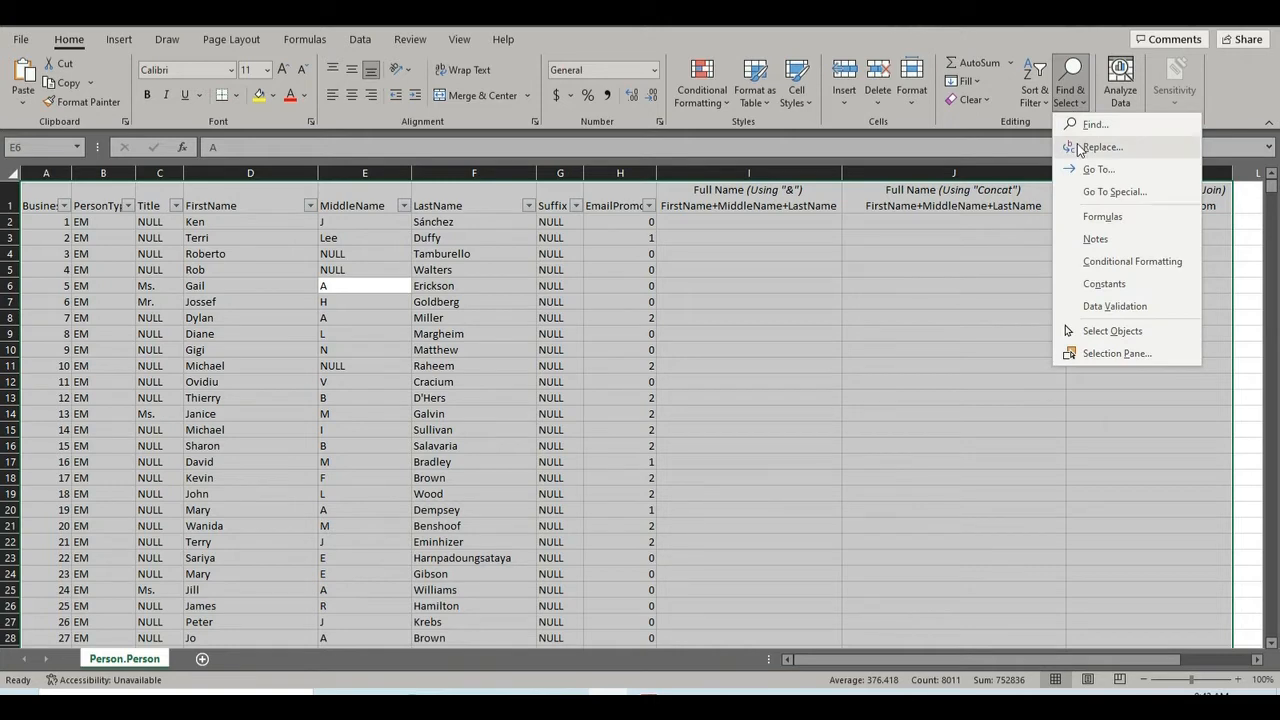
pyautogui.click(1085, 148)
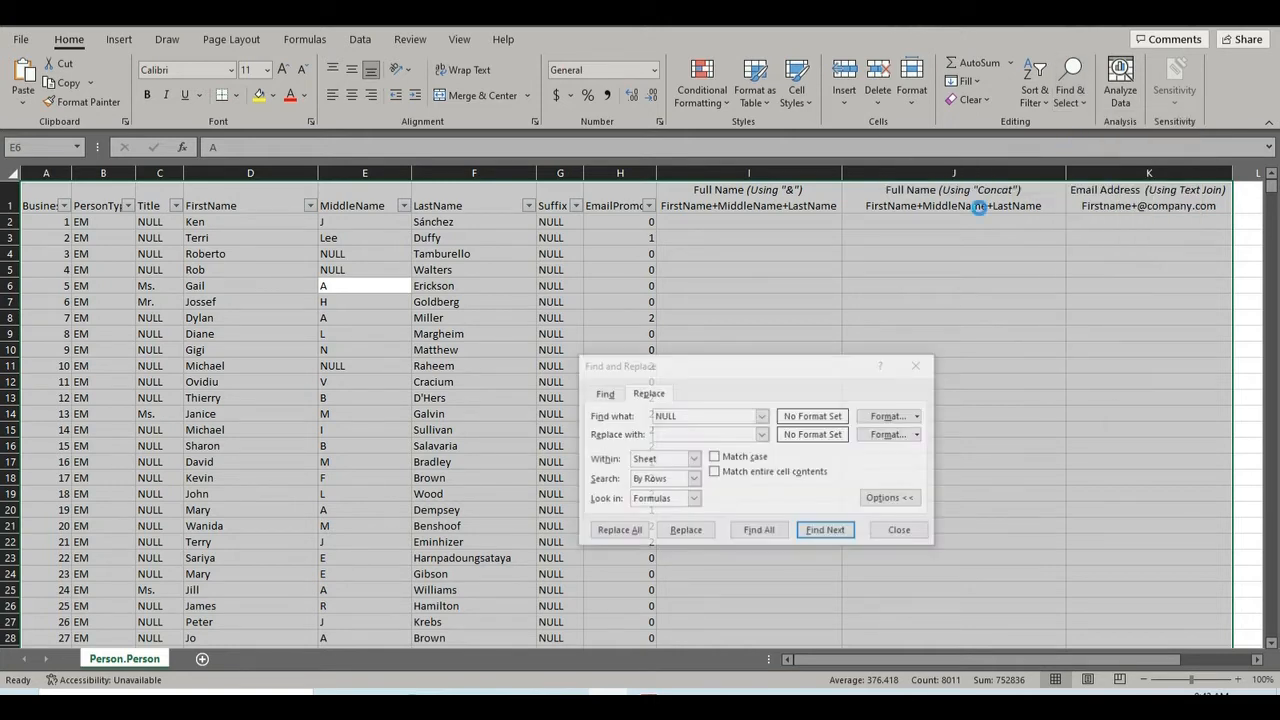
pyautogui.moveTo(733, 370); pyautogui.dragTo(626, 241)
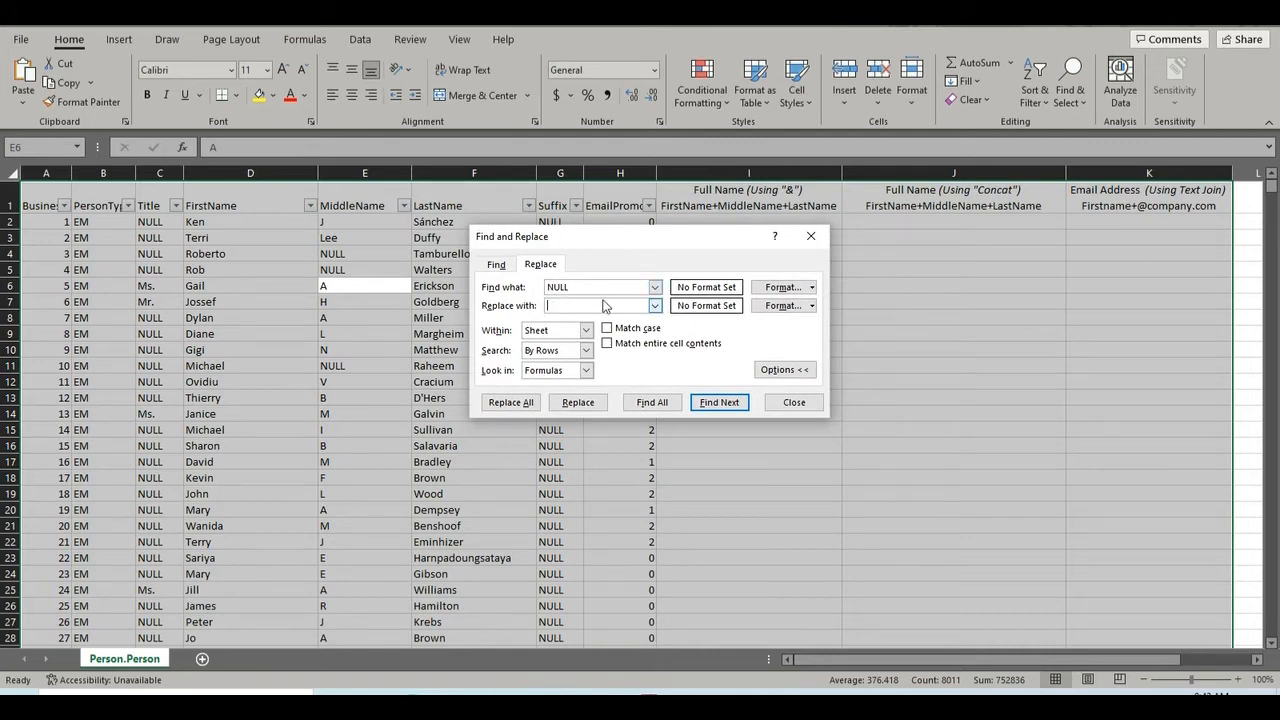
pyautogui.click(511, 403)
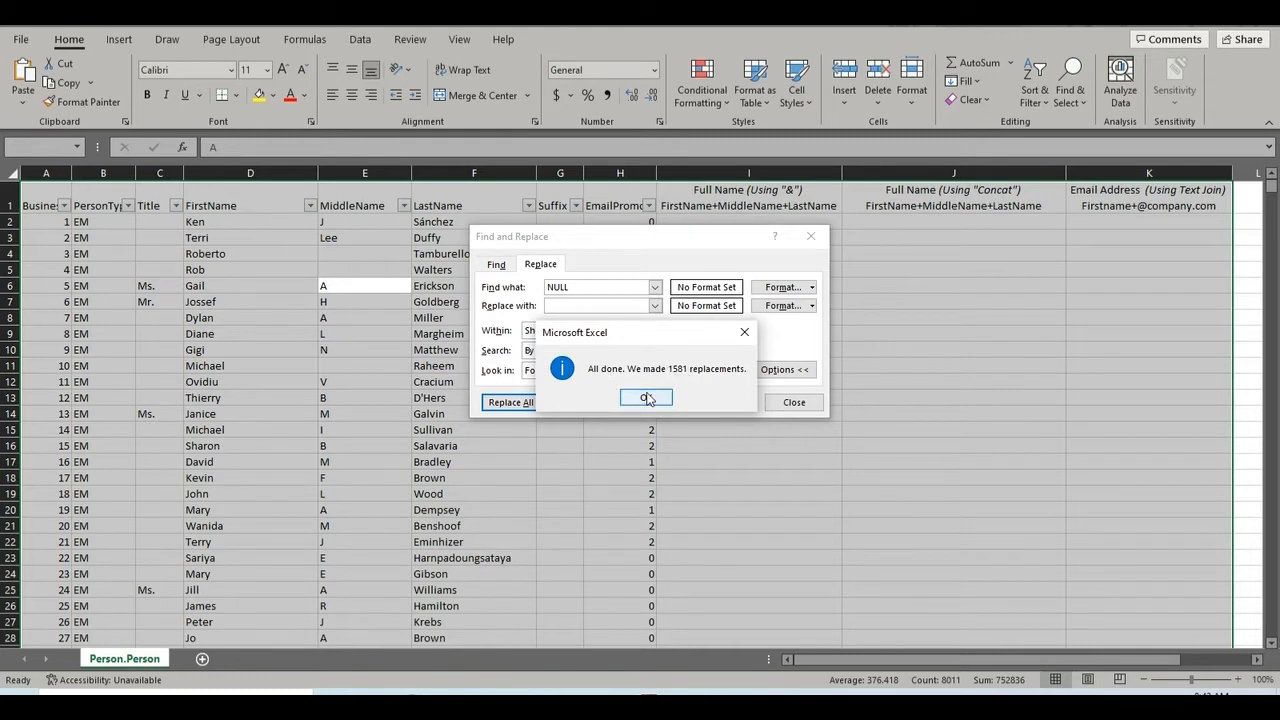
pyautogui.click(648, 399)
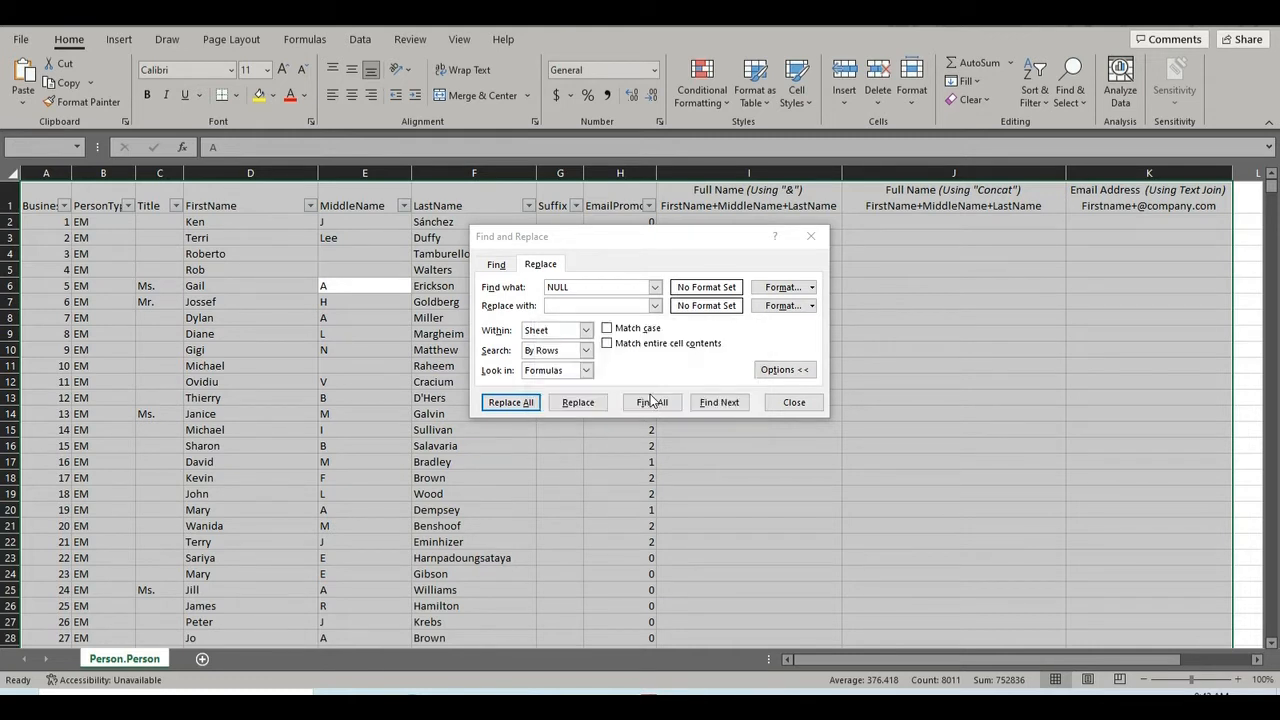
pyautogui.click(782, 400)
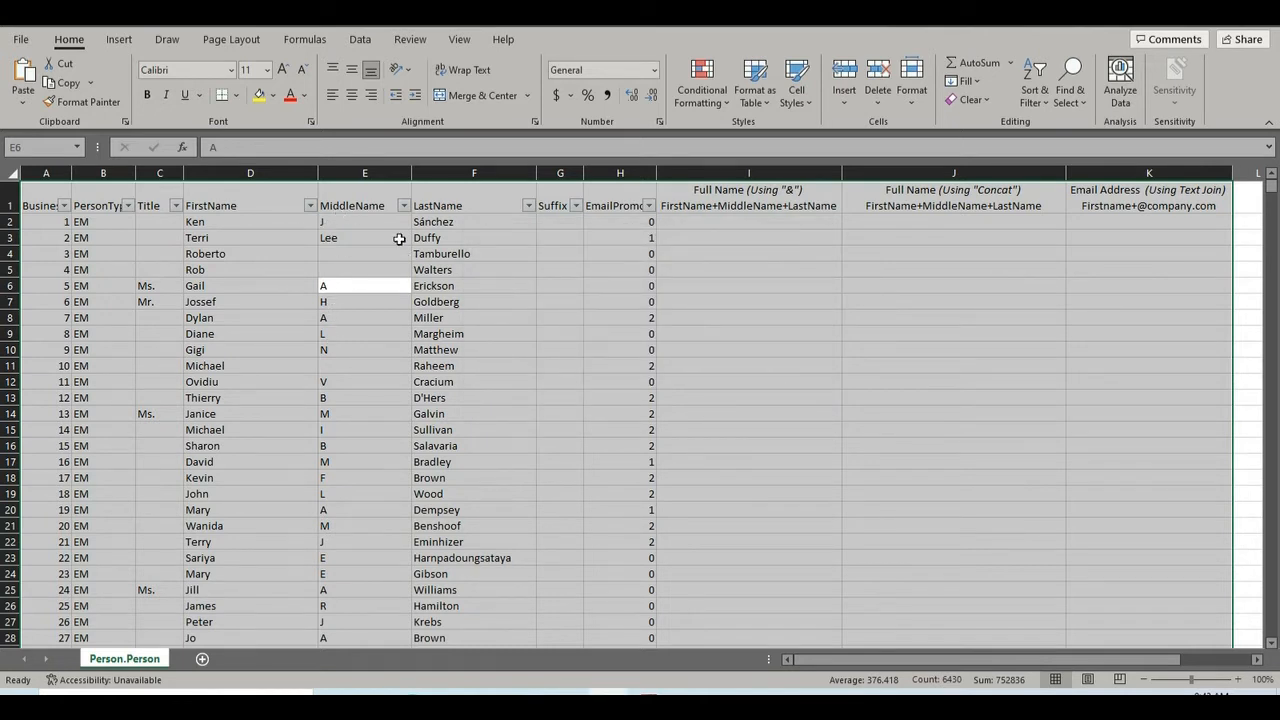
pyautogui.click(499, 366)
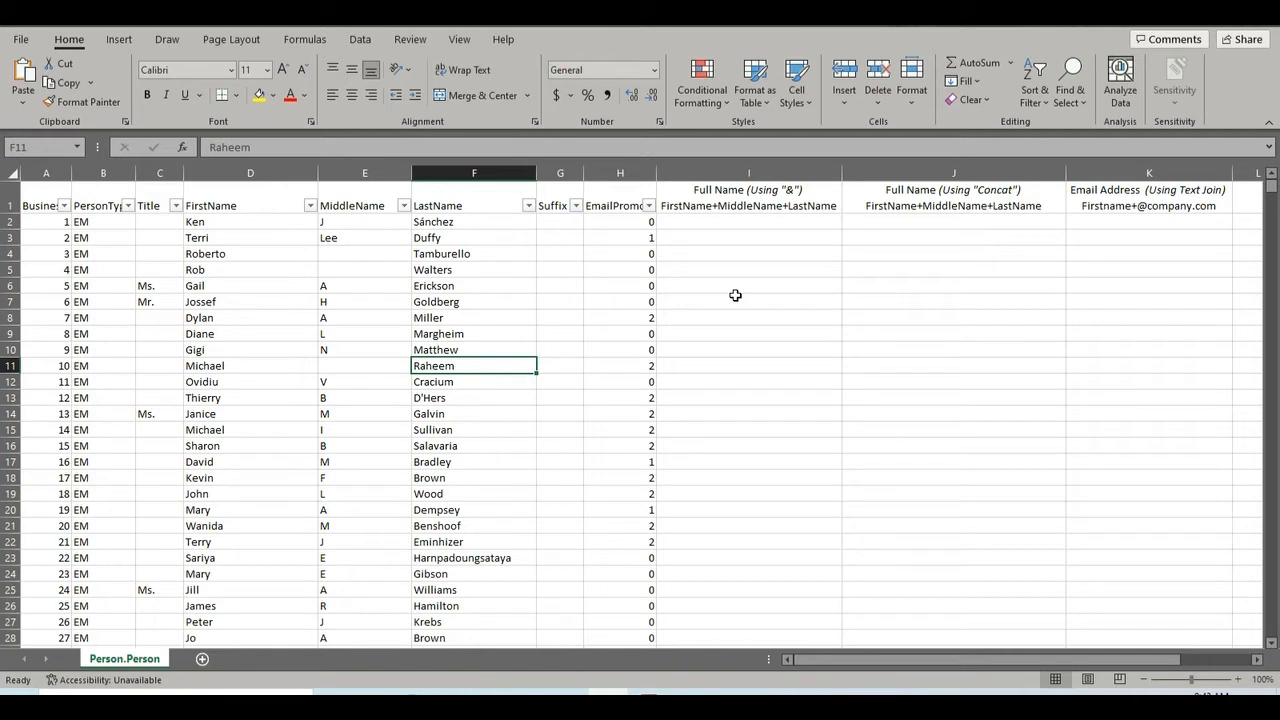
# - Enter =D2&" "&E2&" "&F2 in I2 to join first, middle and last names, and fill it down the column
pyautogui.click(759, 225)
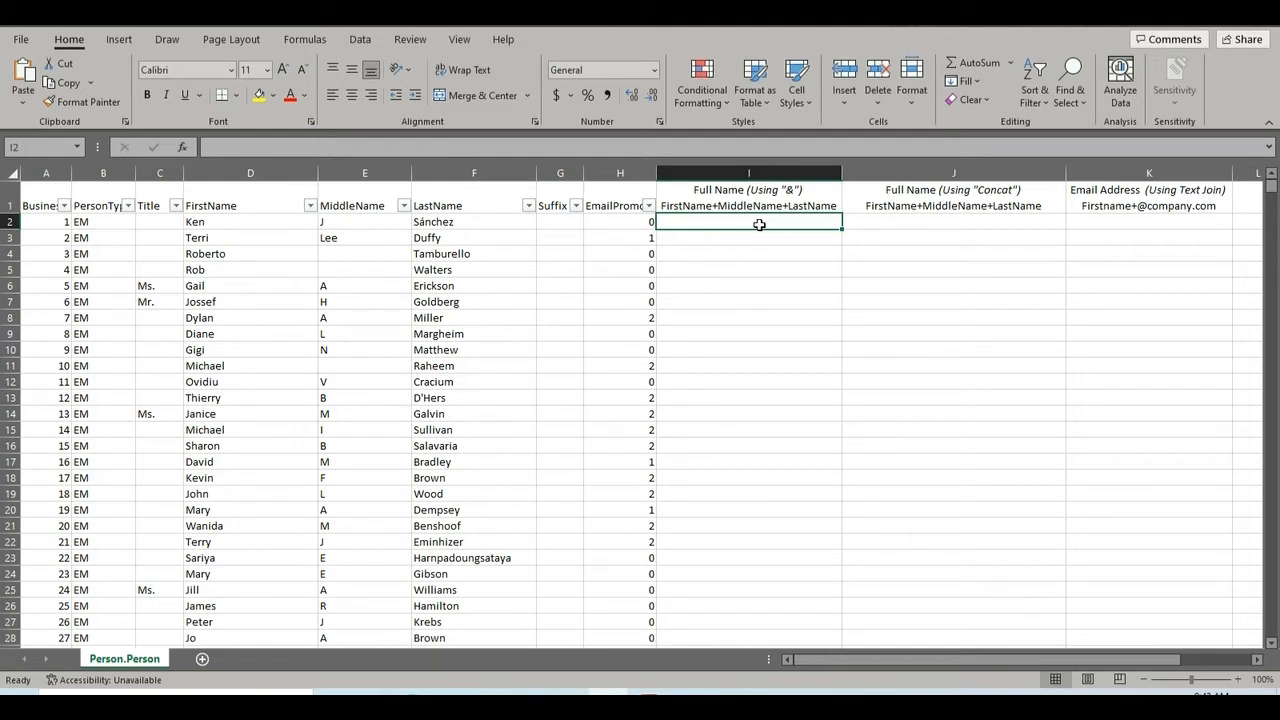
pyautogui.write('=')
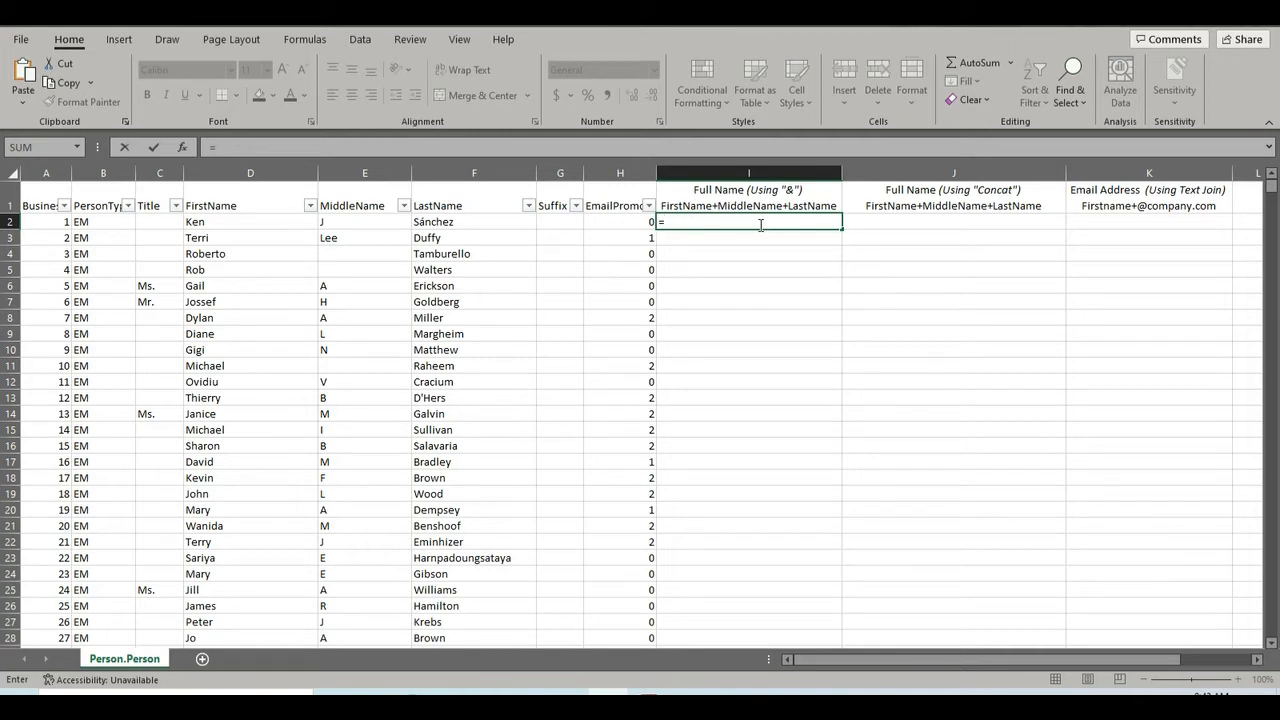
pyautogui.click(271, 224)
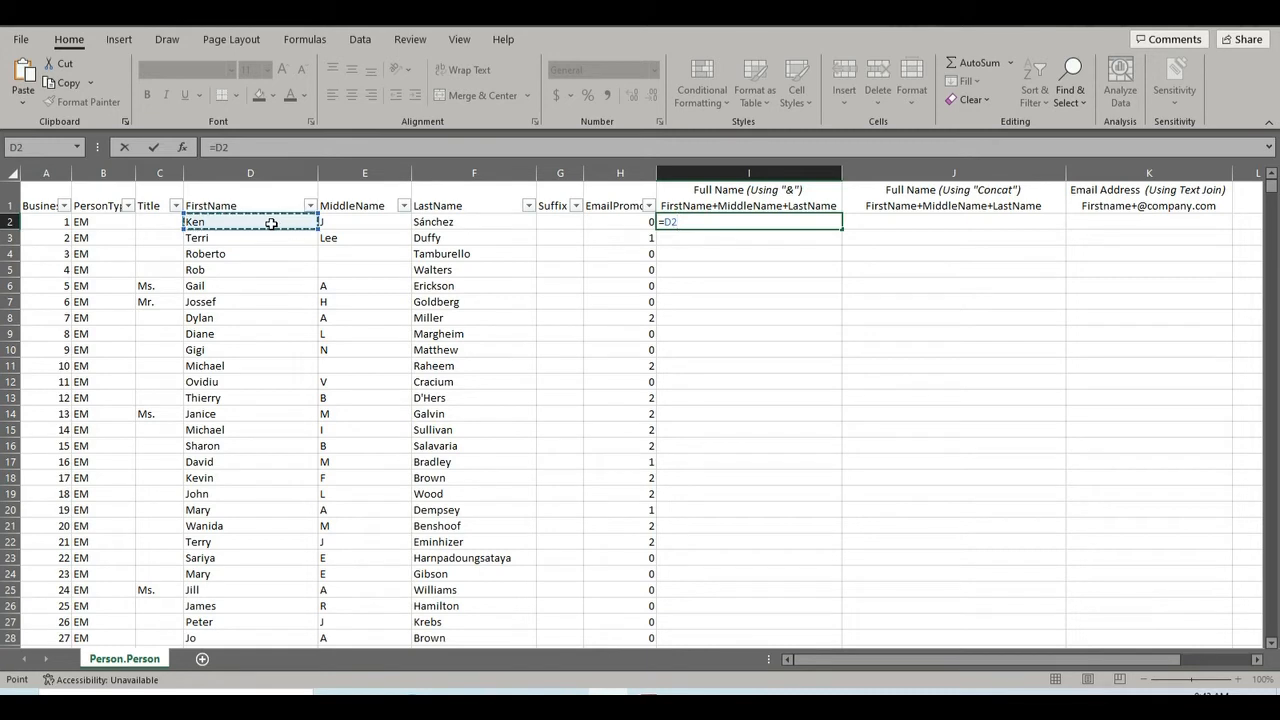
pyautogui.write('&')
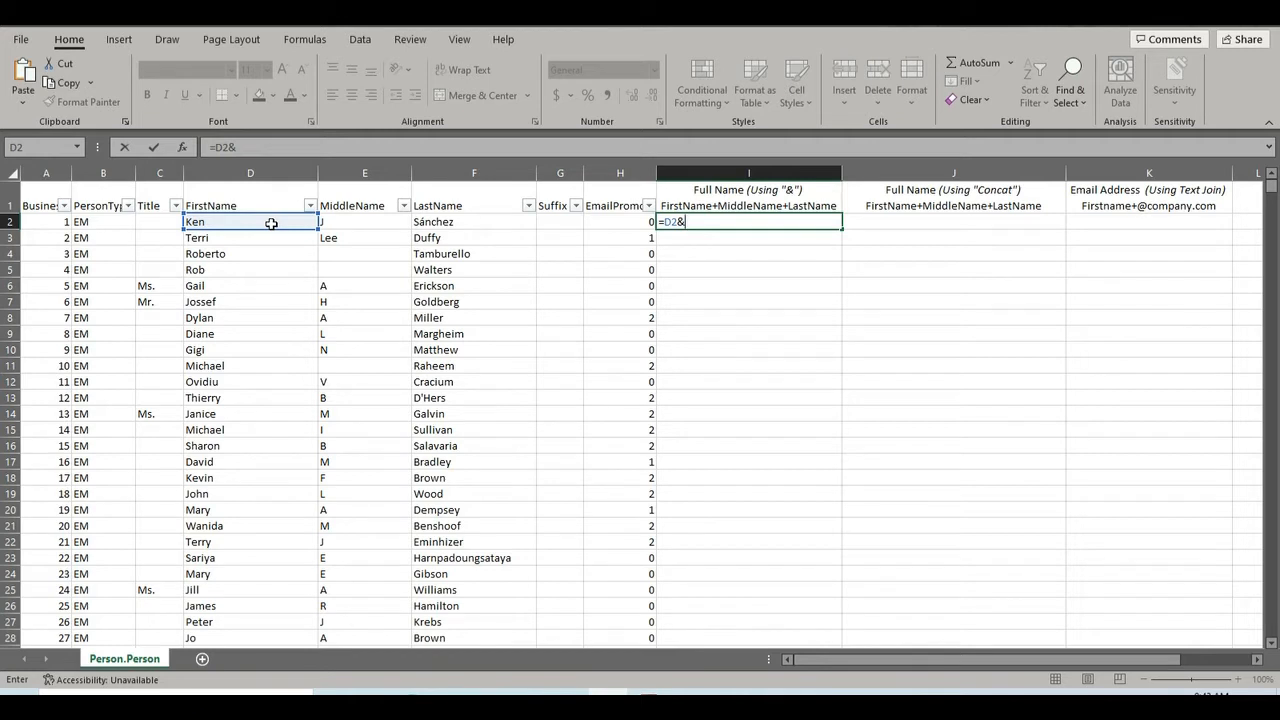
pyautogui.write('" "&')
pyautogui.click(369, 215)
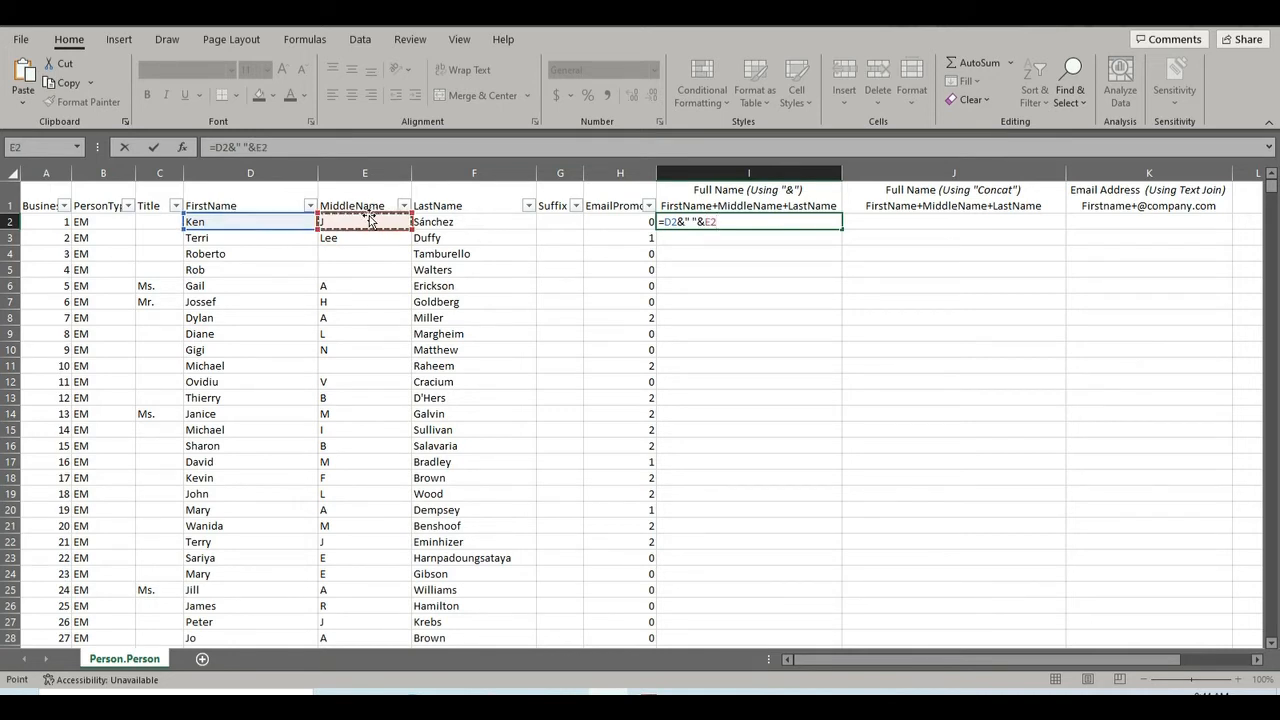
pyautogui.write('&" "&')
pyautogui.click(455, 220)
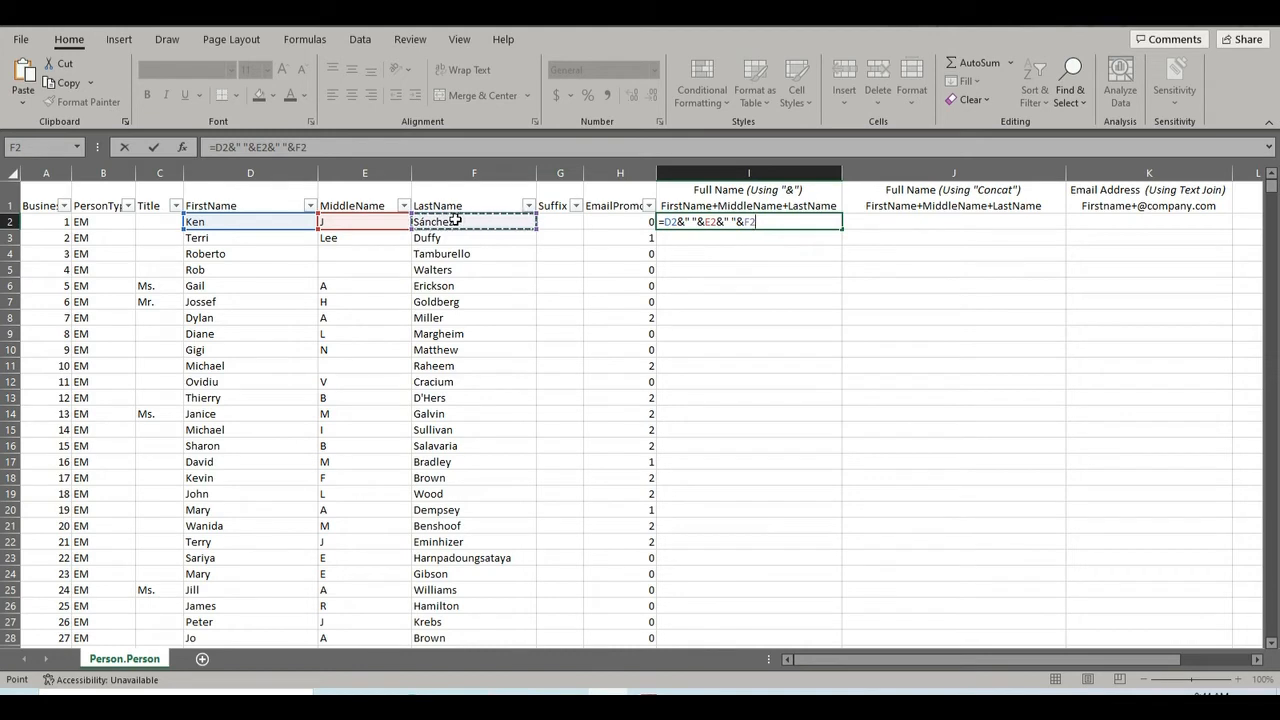
pyautogui.press('Return')
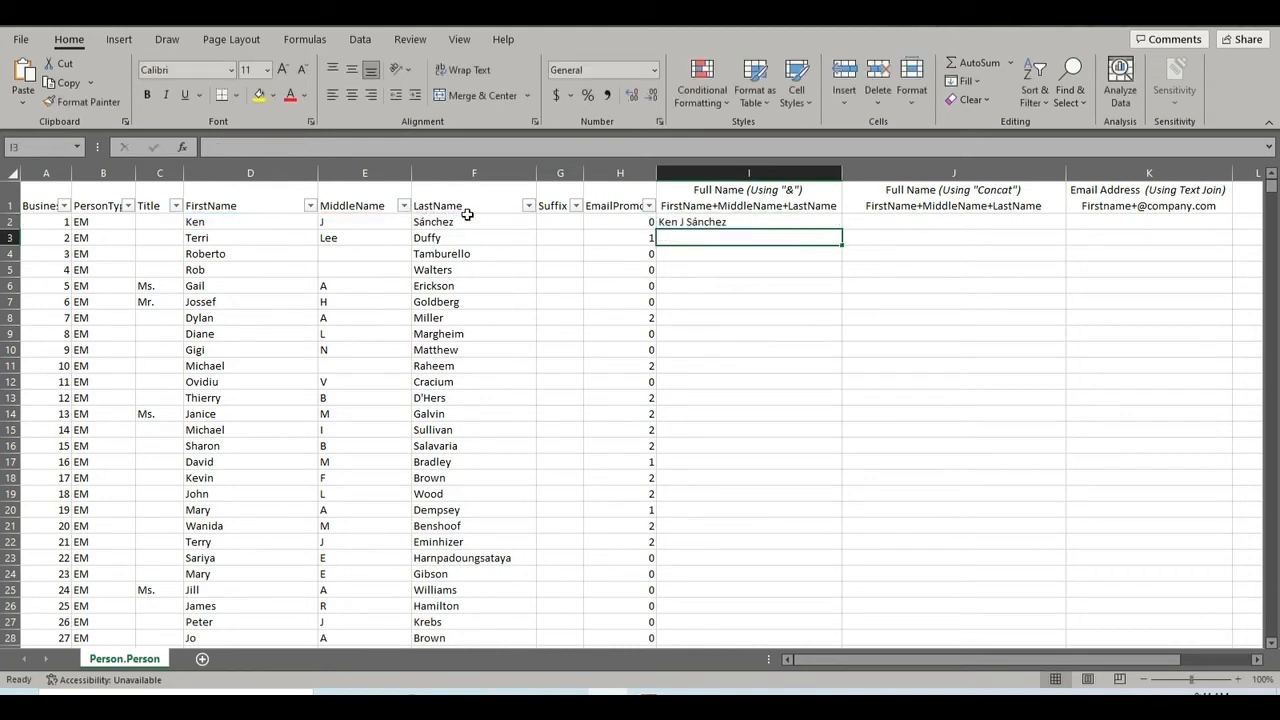
pyautogui.click(834, 224)
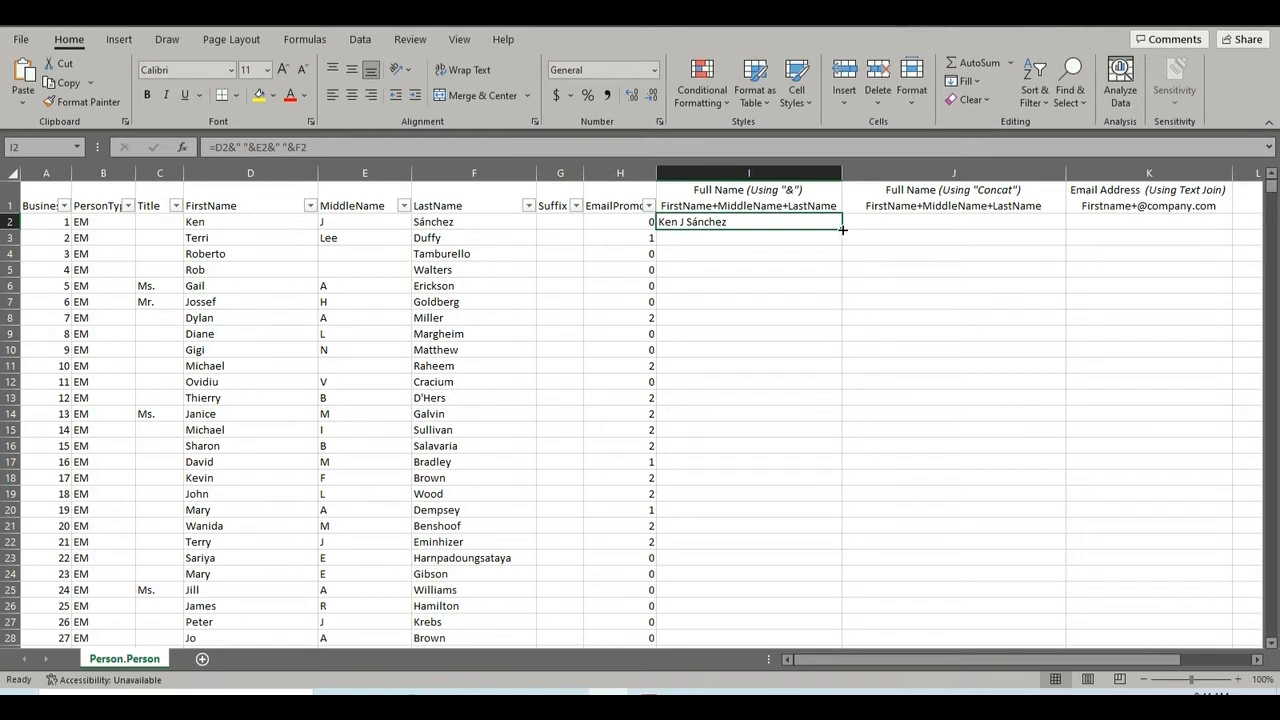
pyautogui.doubleClick(842, 230)
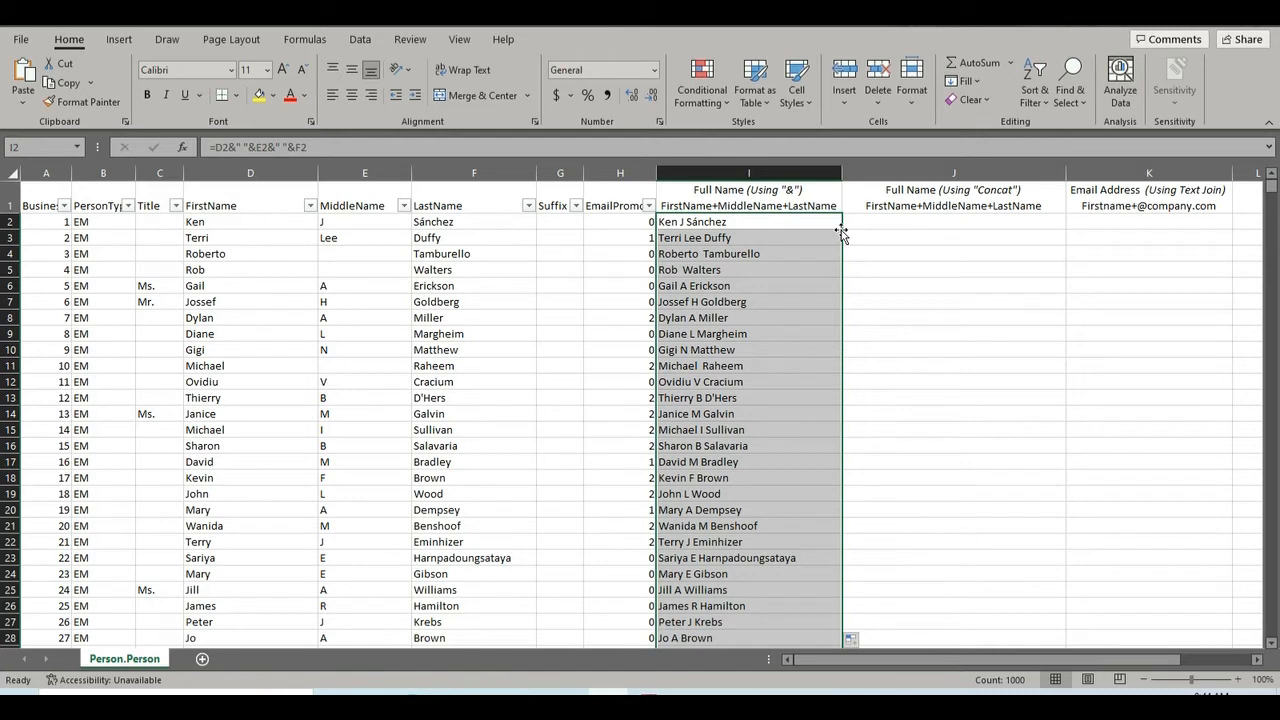
# - Enter =CONCAT(D2," ",E2," ",F2) in J2 and fill it down the "Concat" full name column
pyautogui.click(904, 225)
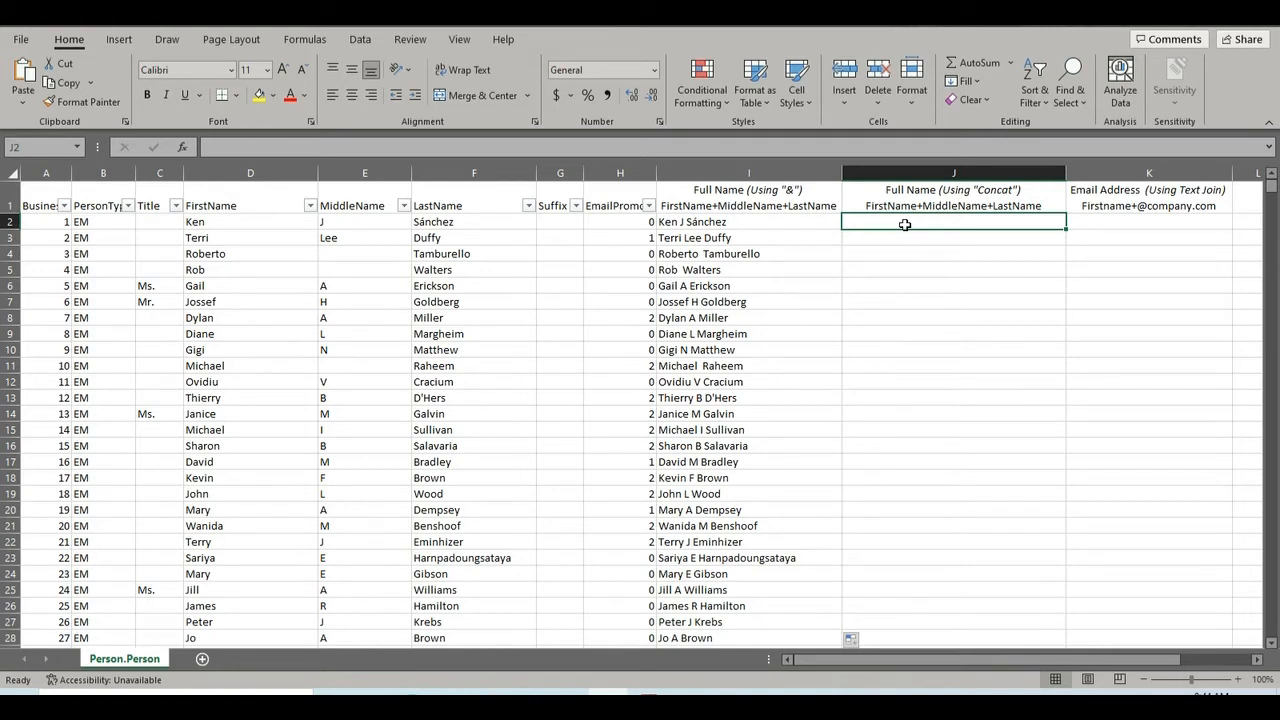
pyautogui.write('=c')
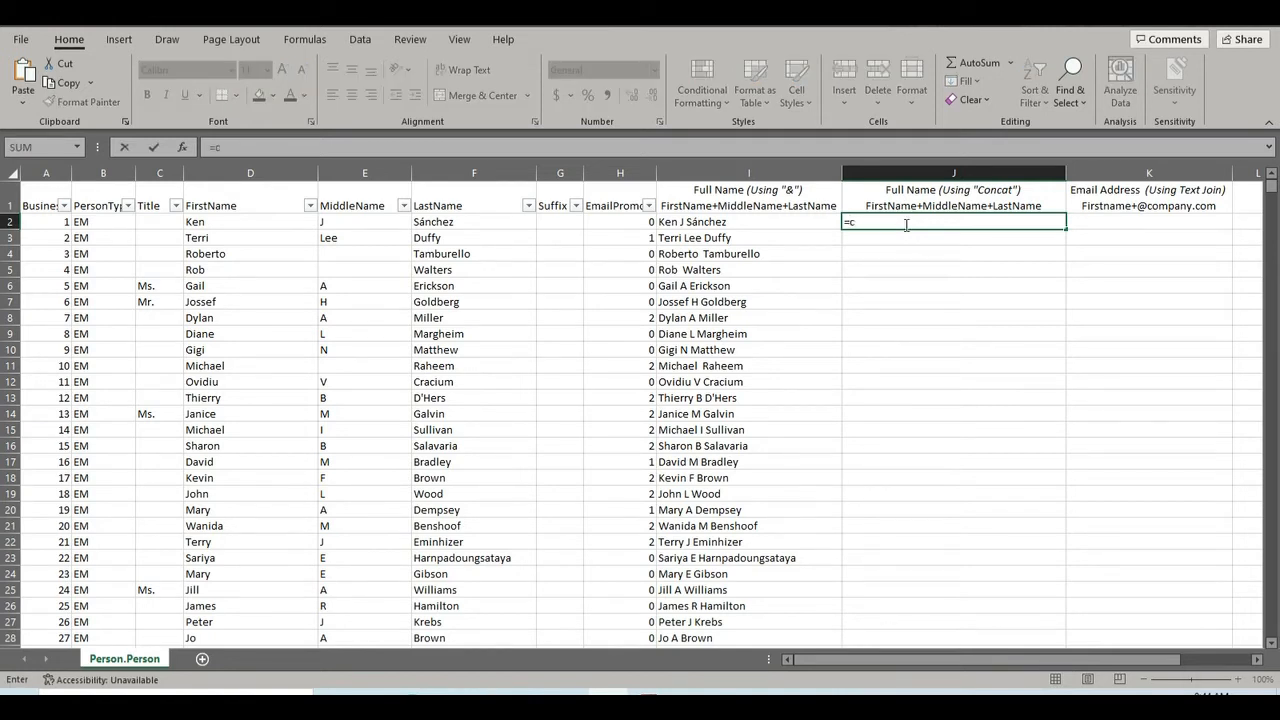
pyautogui.write('onc')
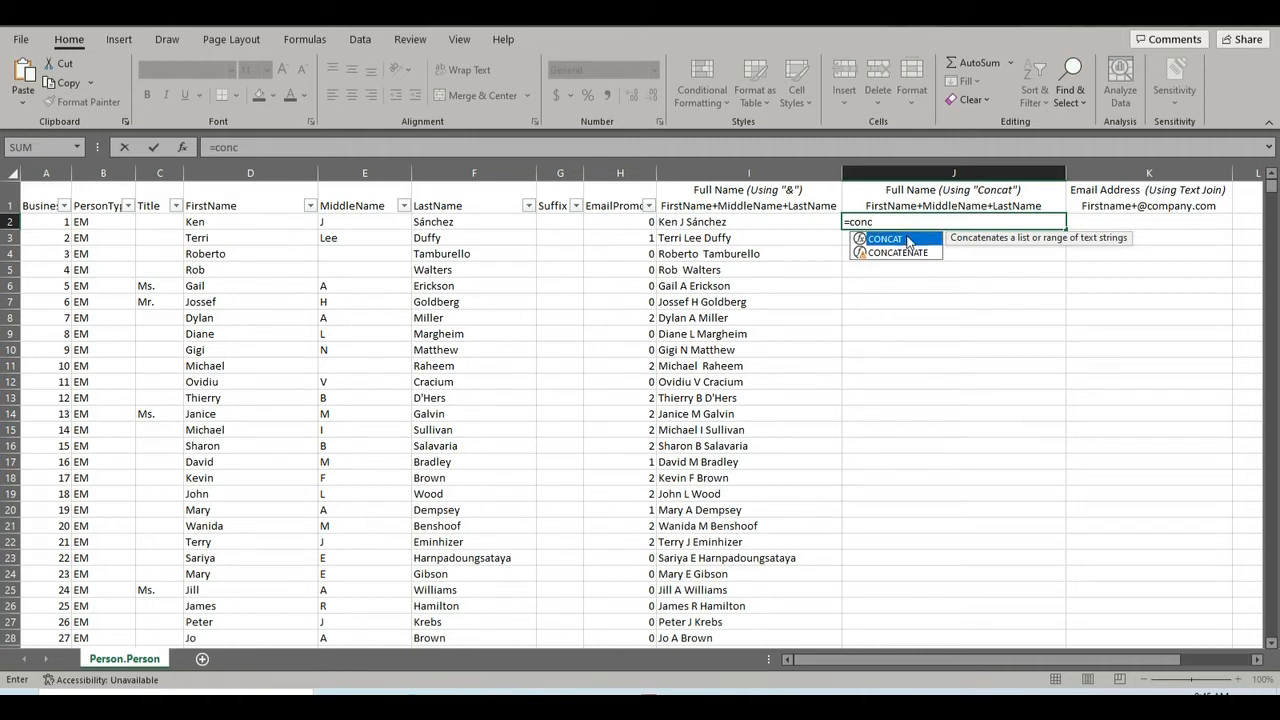
pyautogui.doubleClick(908, 241)
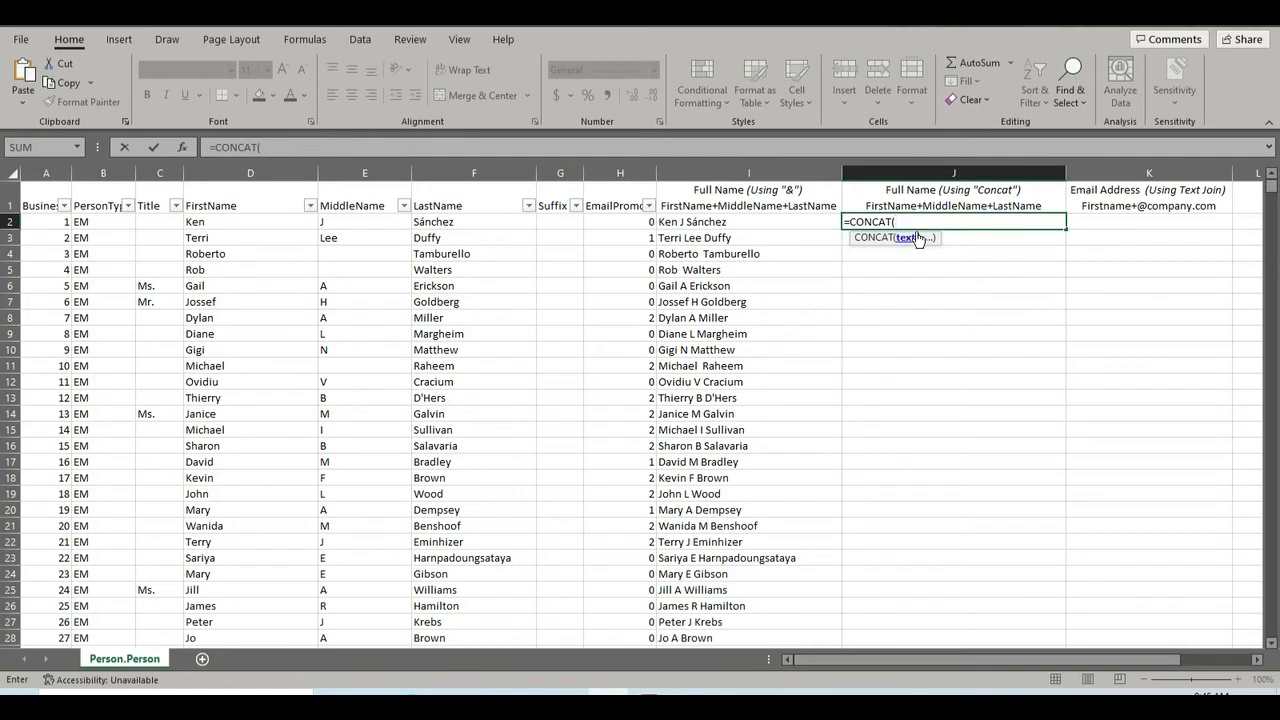
pyautogui.click(239, 218)
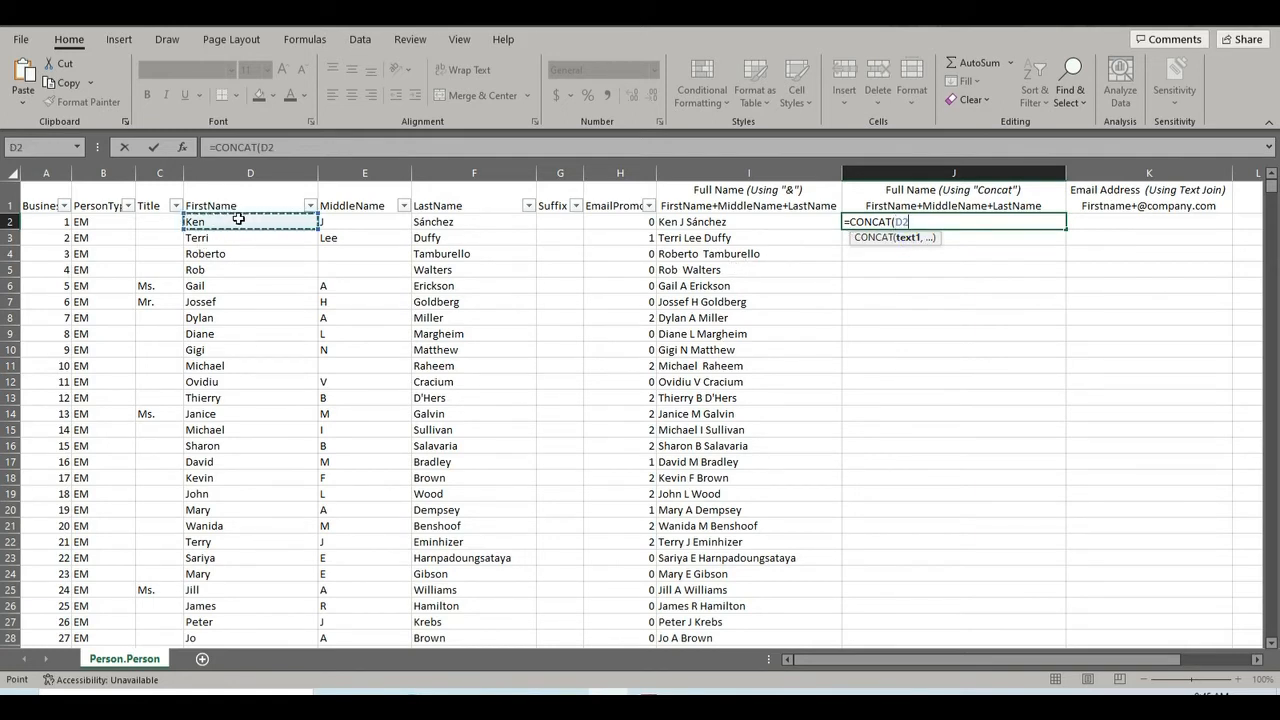
pyautogui.write(',')
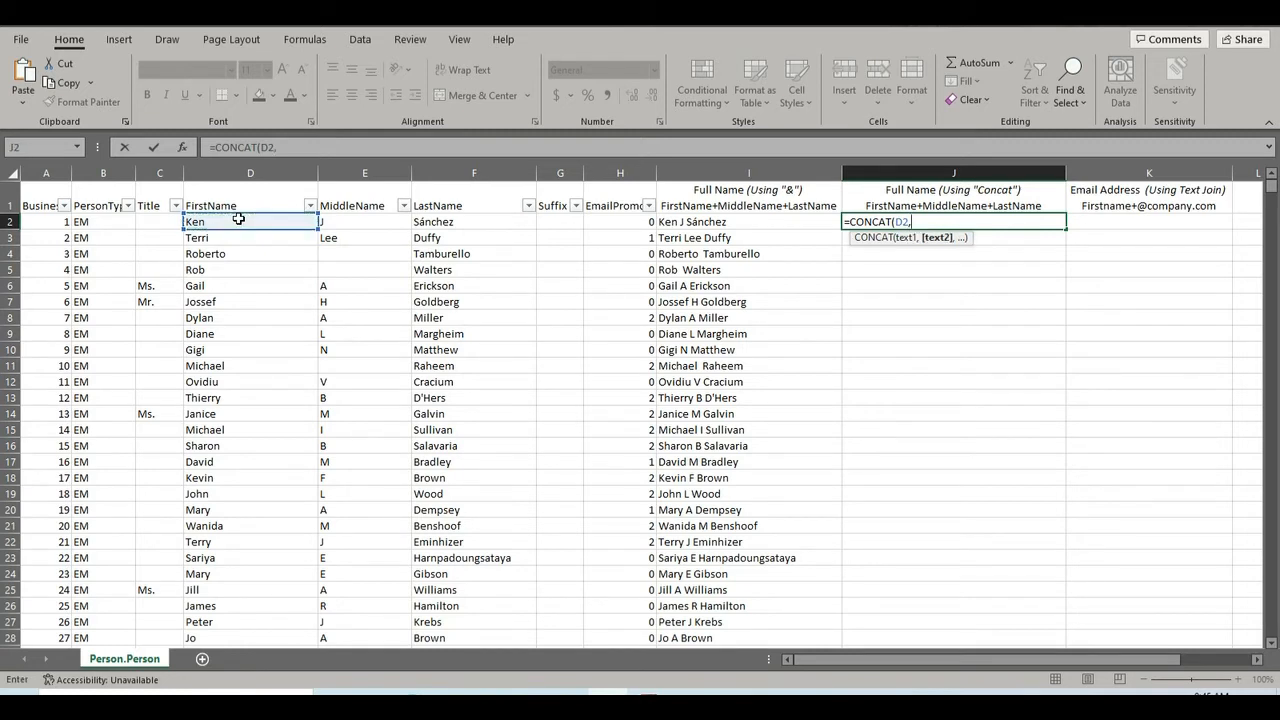
pyautogui.write('" ",')
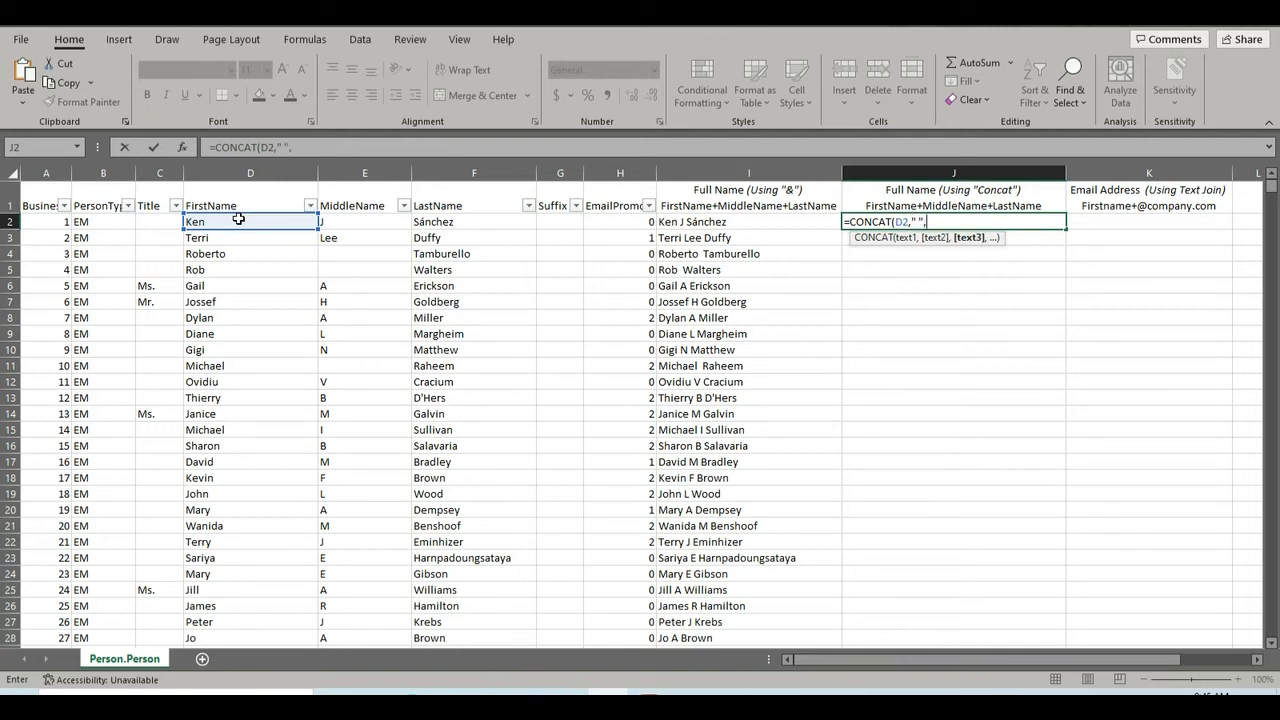
pyautogui.click(351, 219)
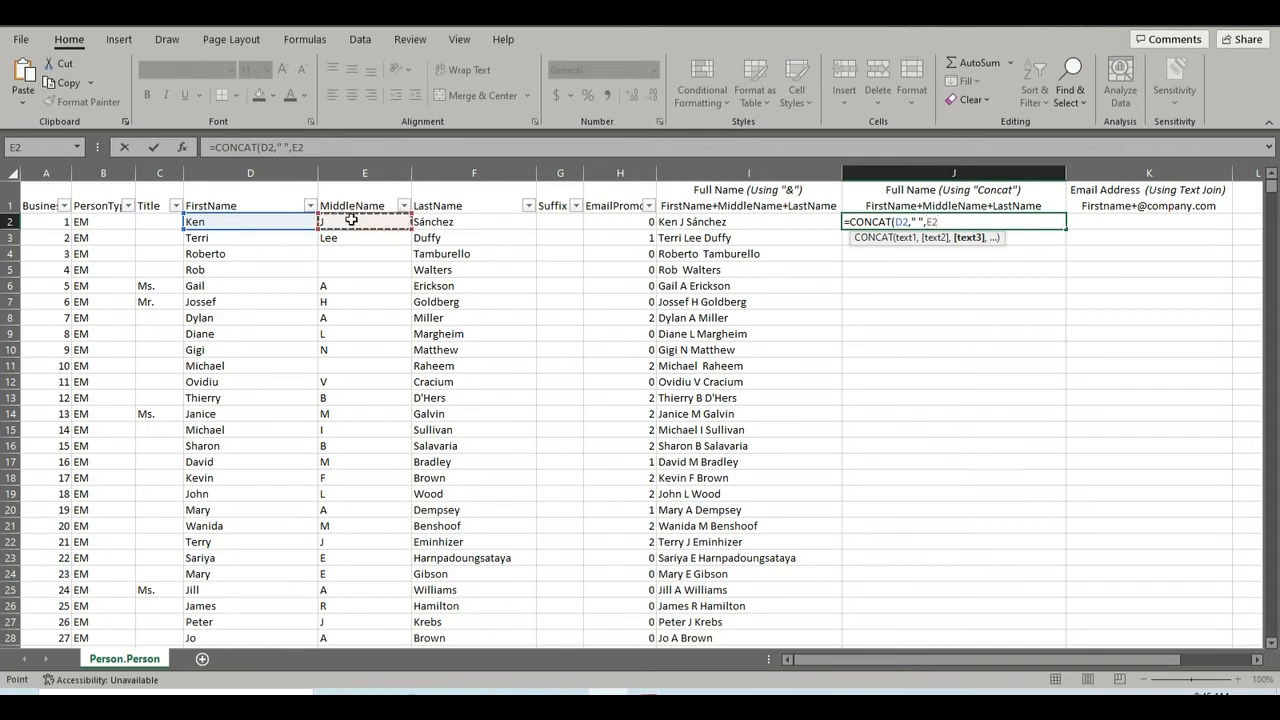
pyautogui.write(',')
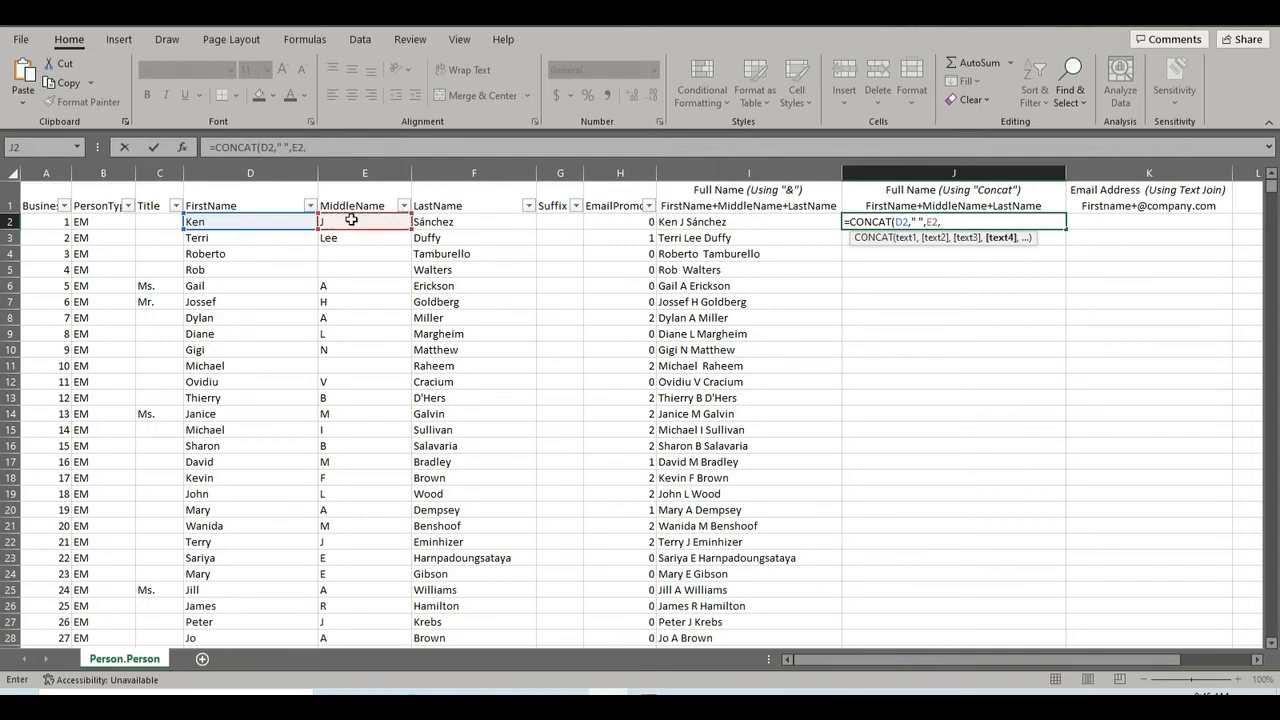
pyautogui.write('" ",')
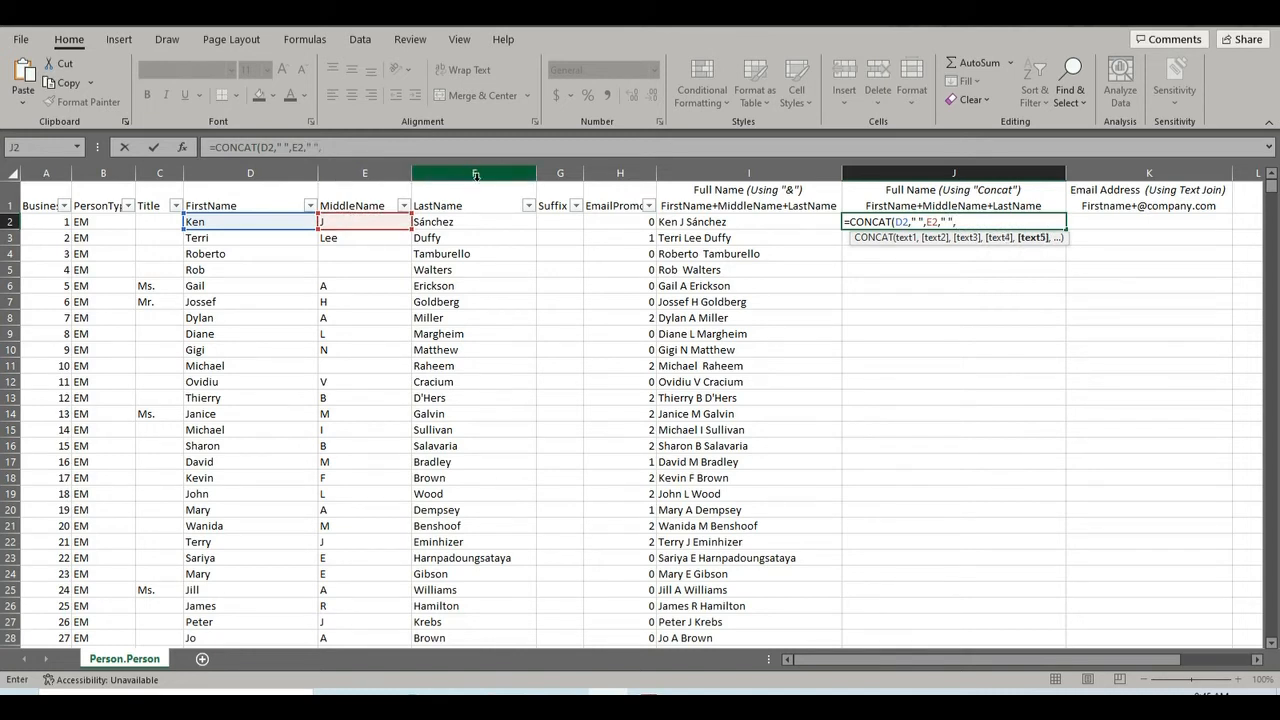
pyautogui.click(438, 222)
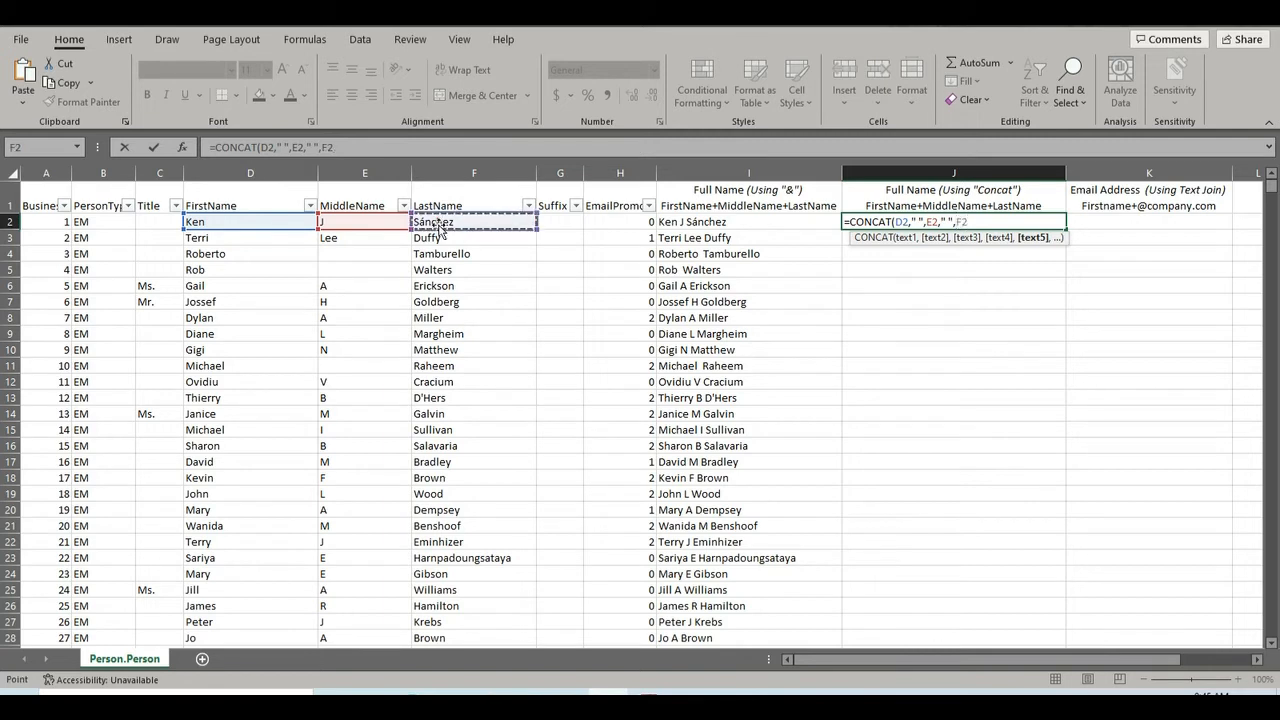
pyautogui.write(')')
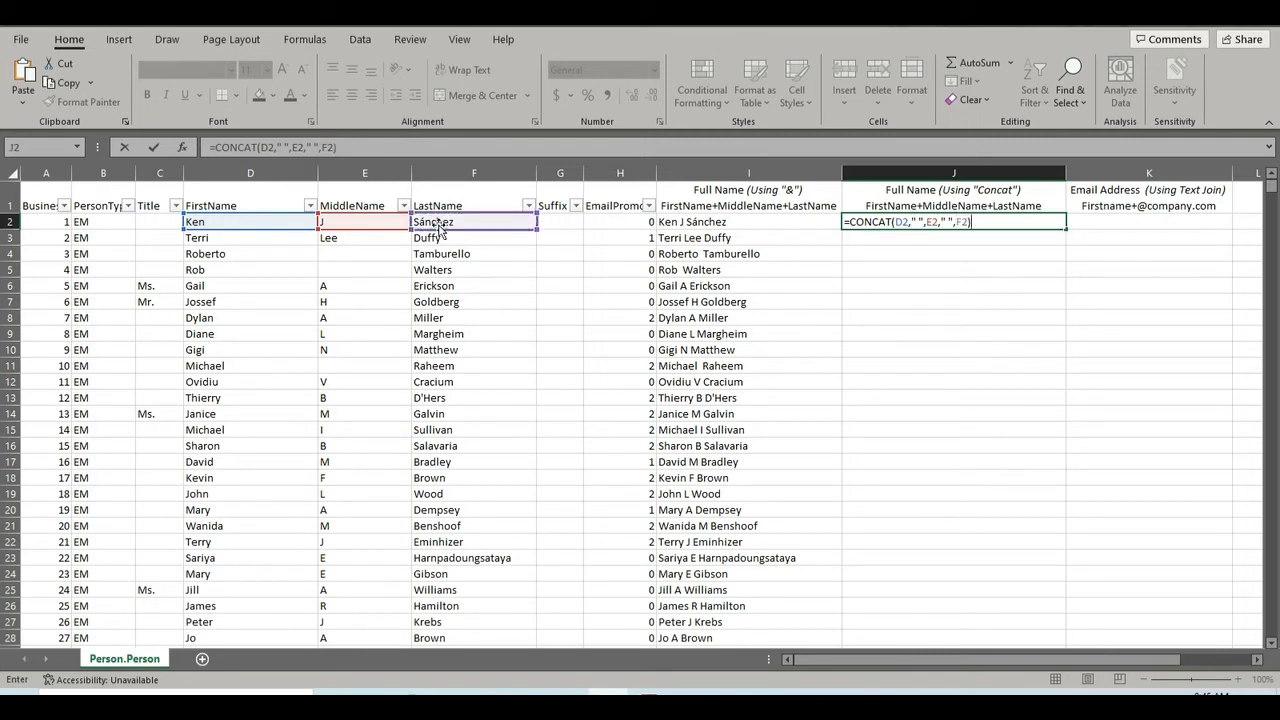
pyautogui.press('Return')
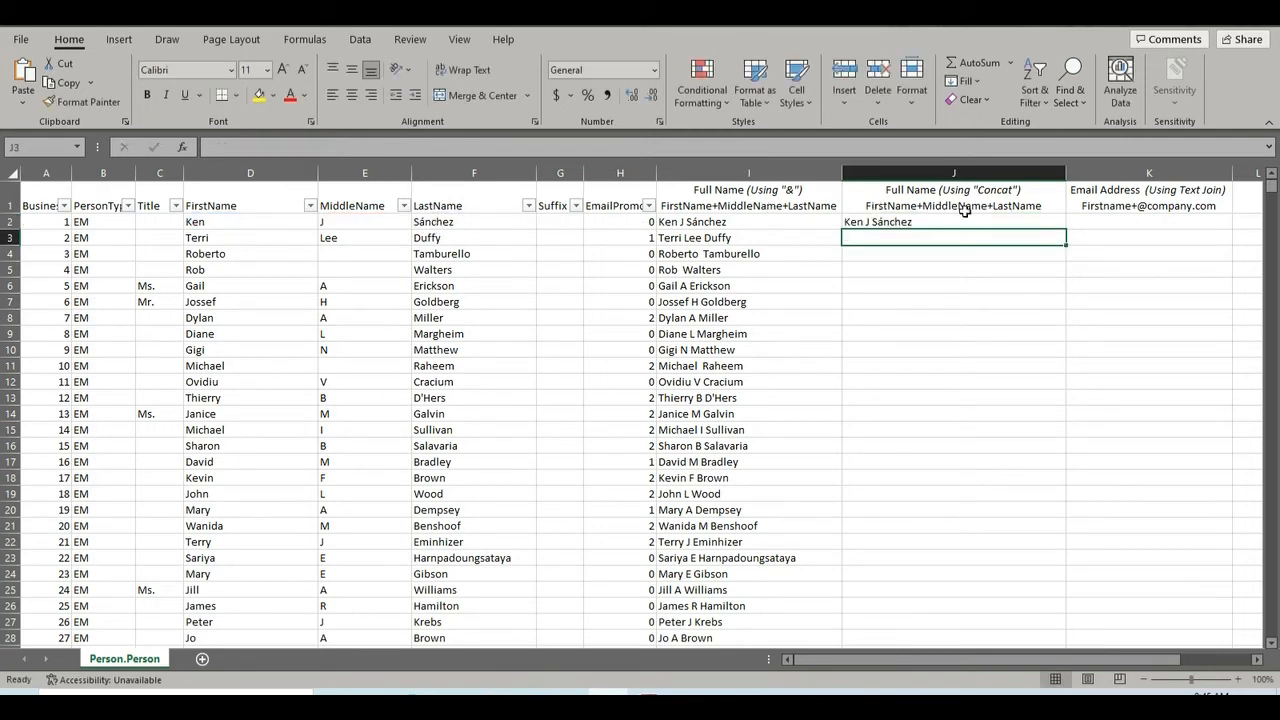
pyautogui.click(1043, 220)
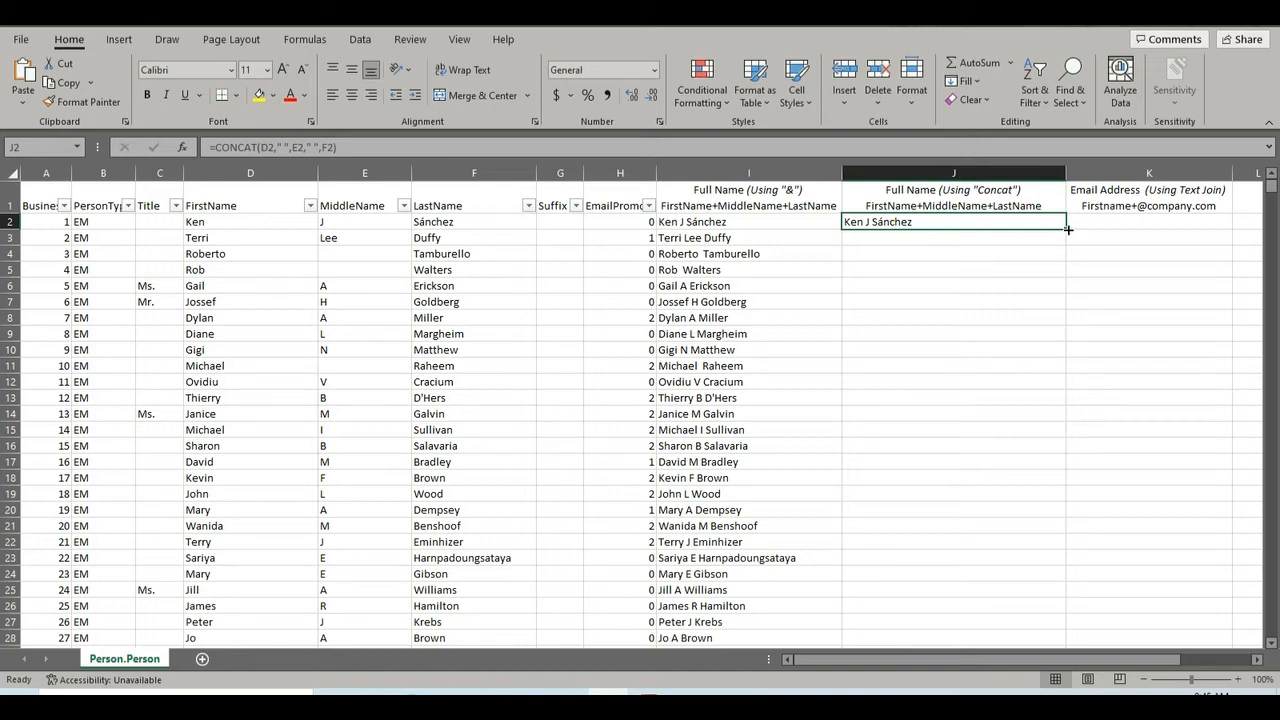
pyautogui.doubleClick(1068, 230)
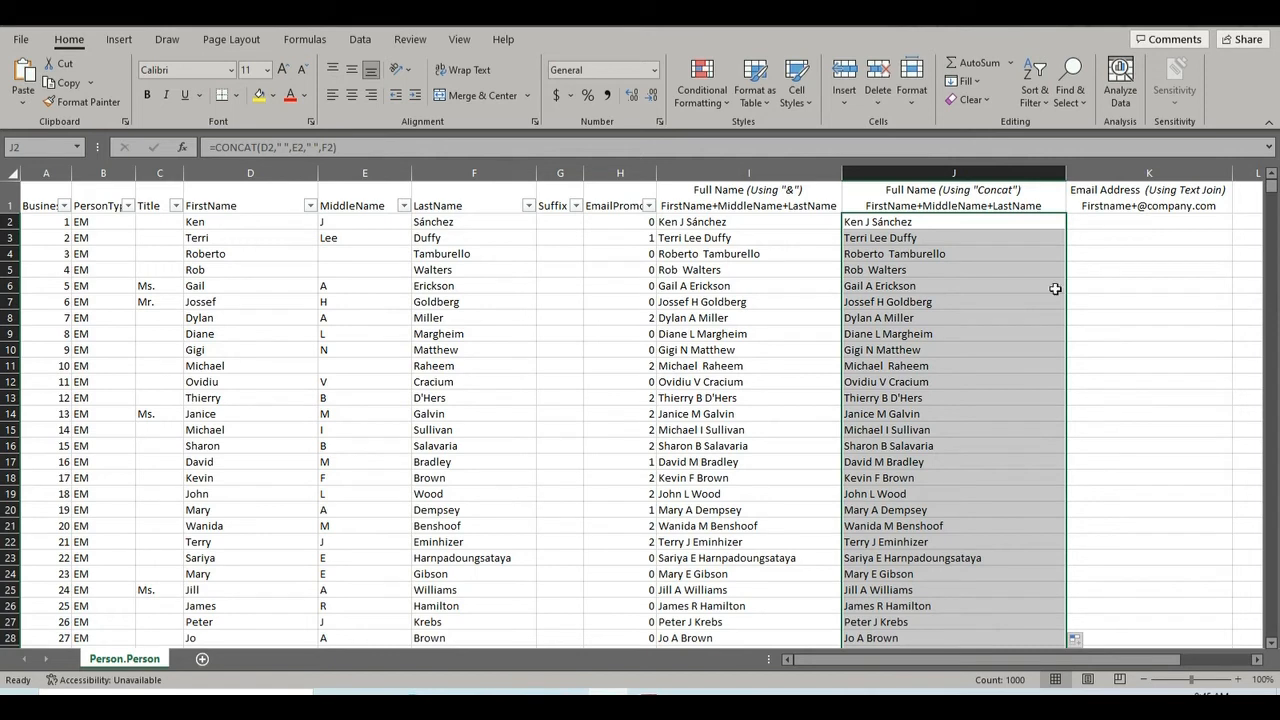
# - Enter =TEXTJOIN("@",TRUE,D2,"company.com") in K2 to build the email address from the first name
pyautogui.click(1128, 222)
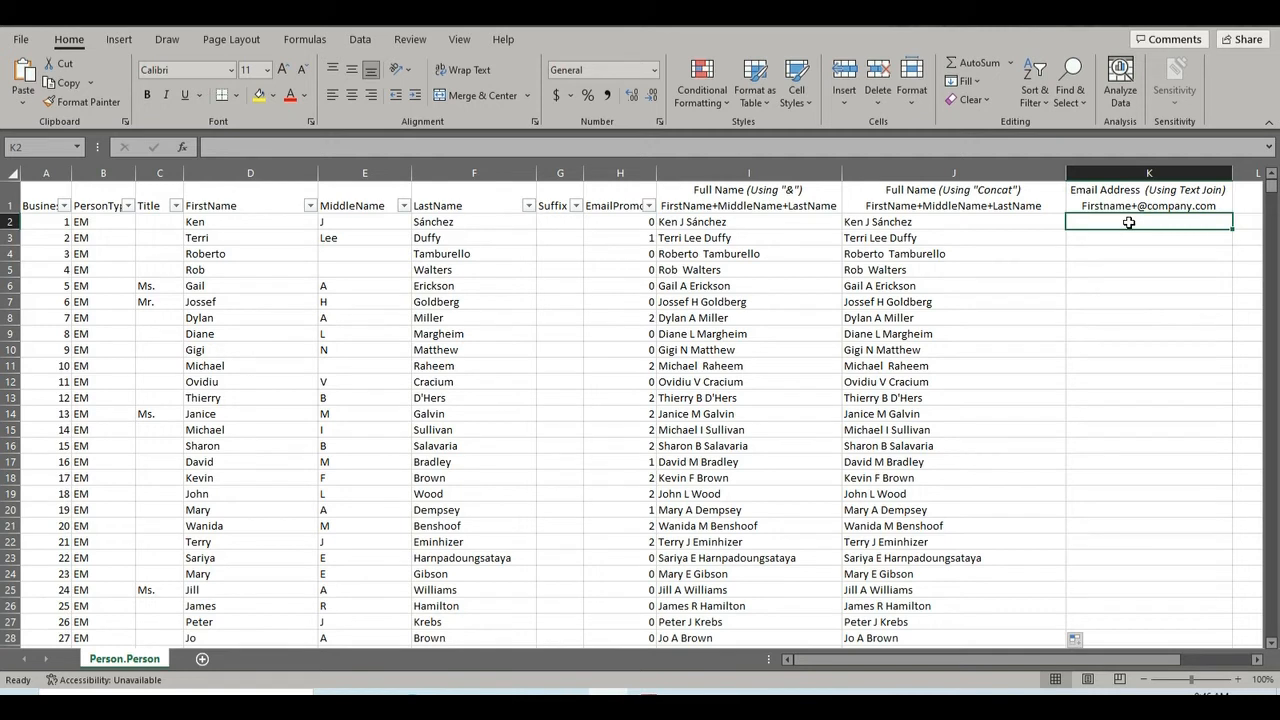
pyautogui.write('=')
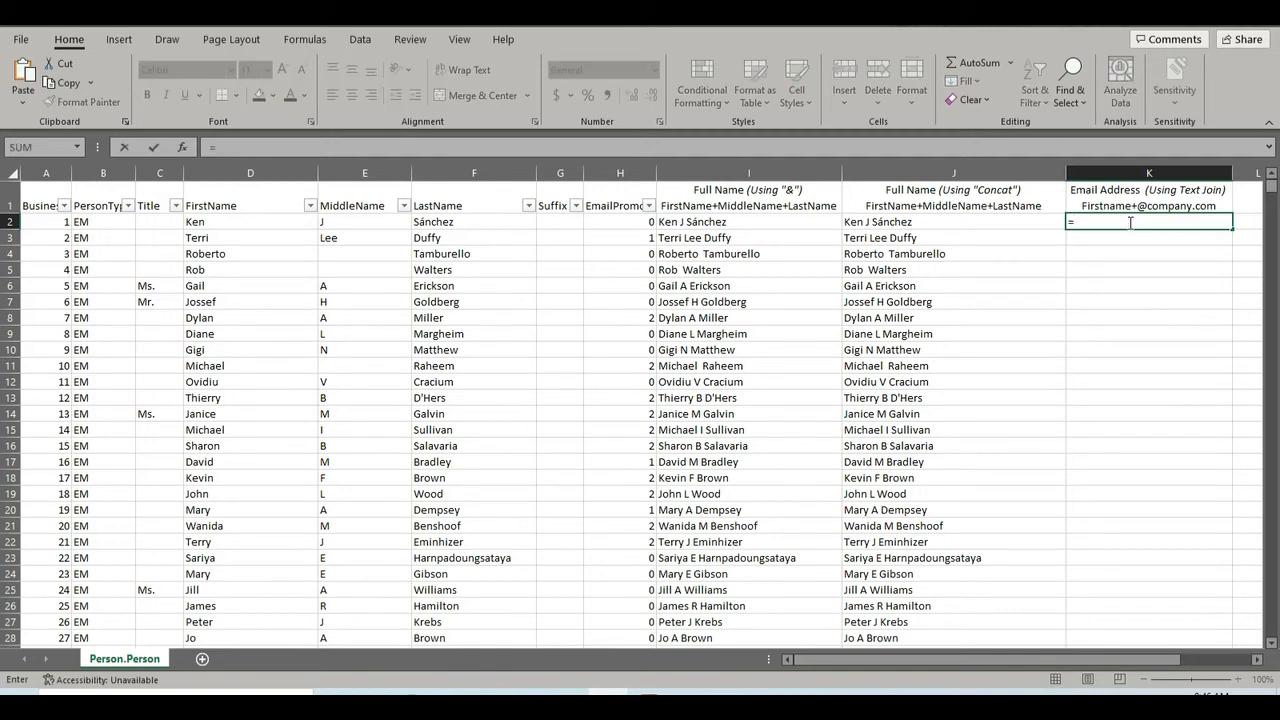
pyautogui.write('text')
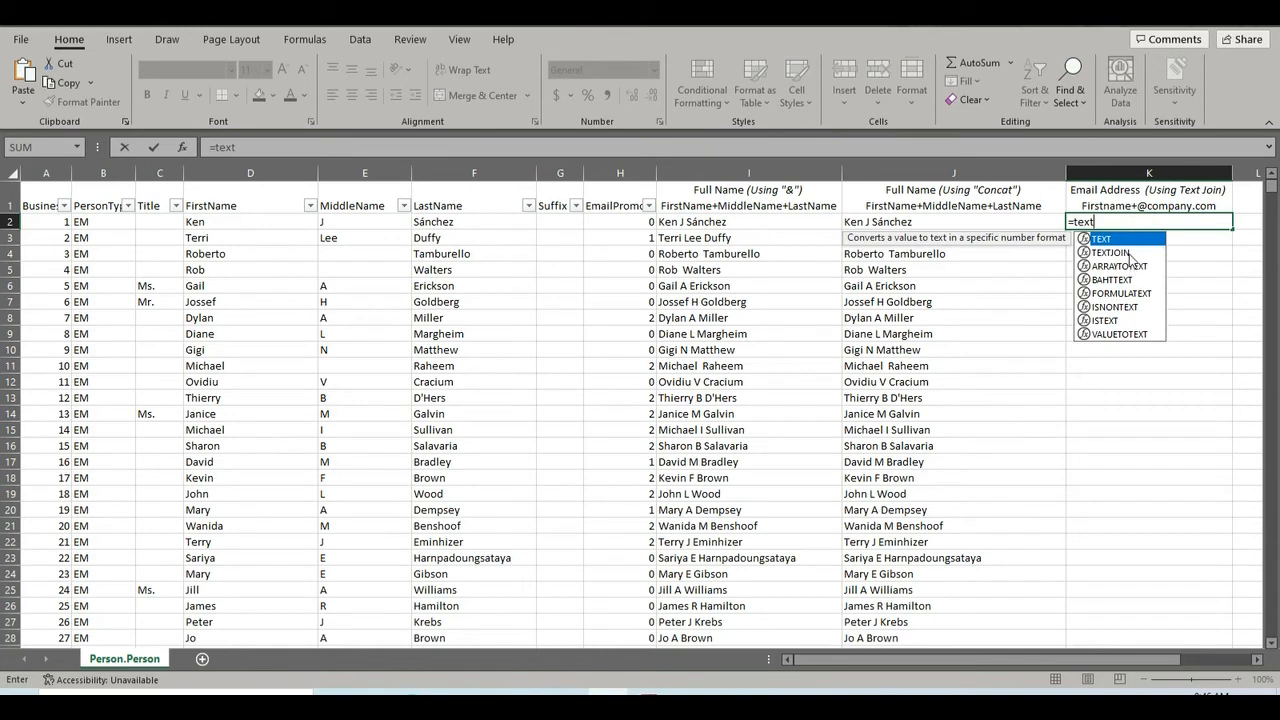
pyautogui.click(1110, 253)
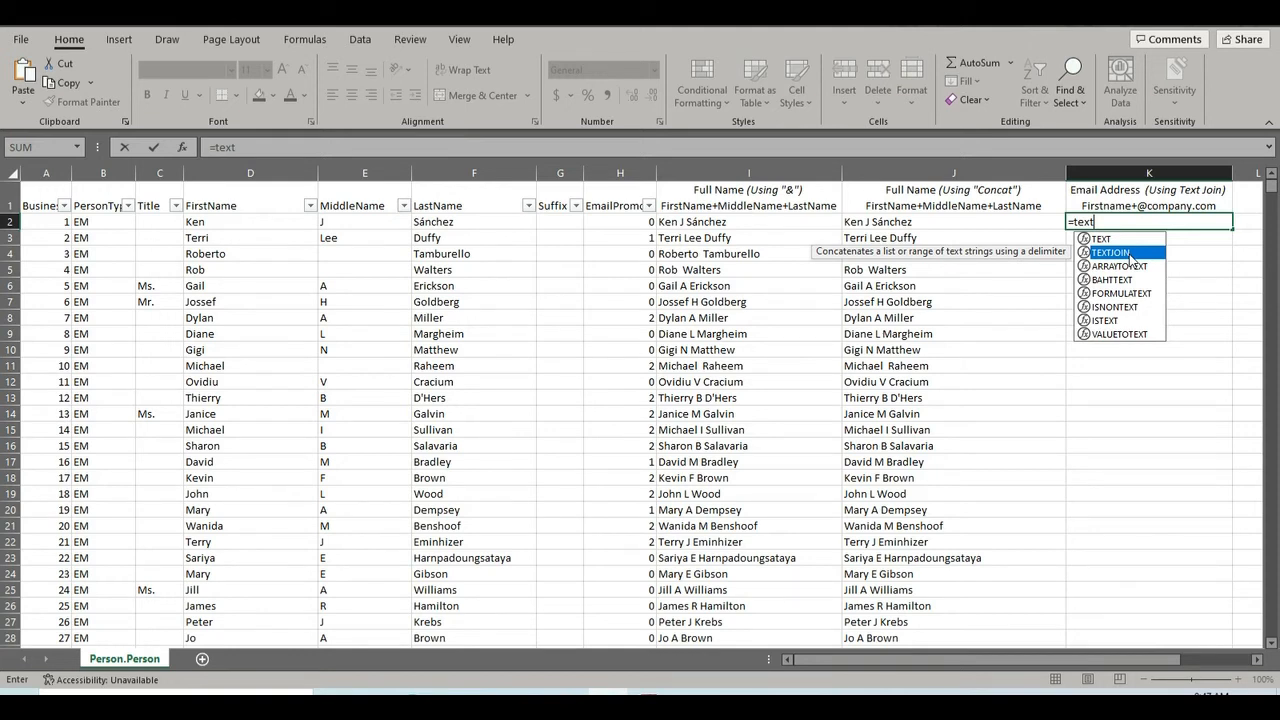
pyautogui.doubleClick(1129, 253)
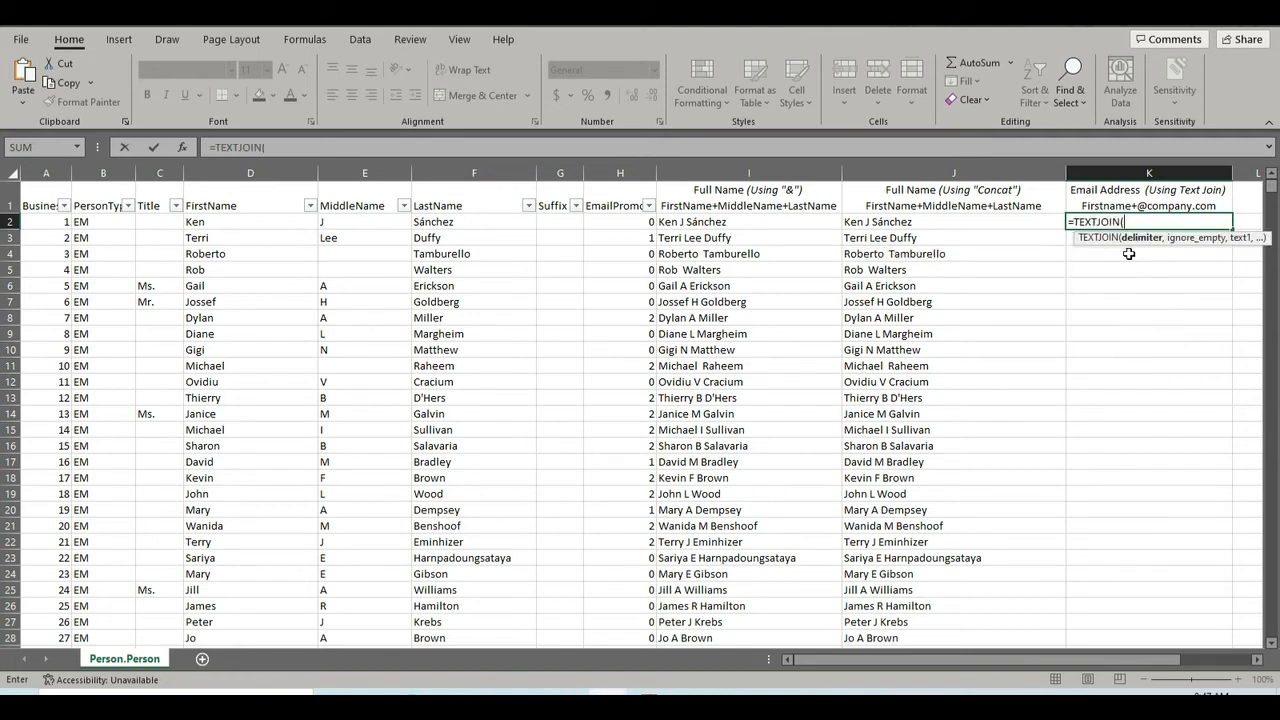
pyautogui.write('"@",')
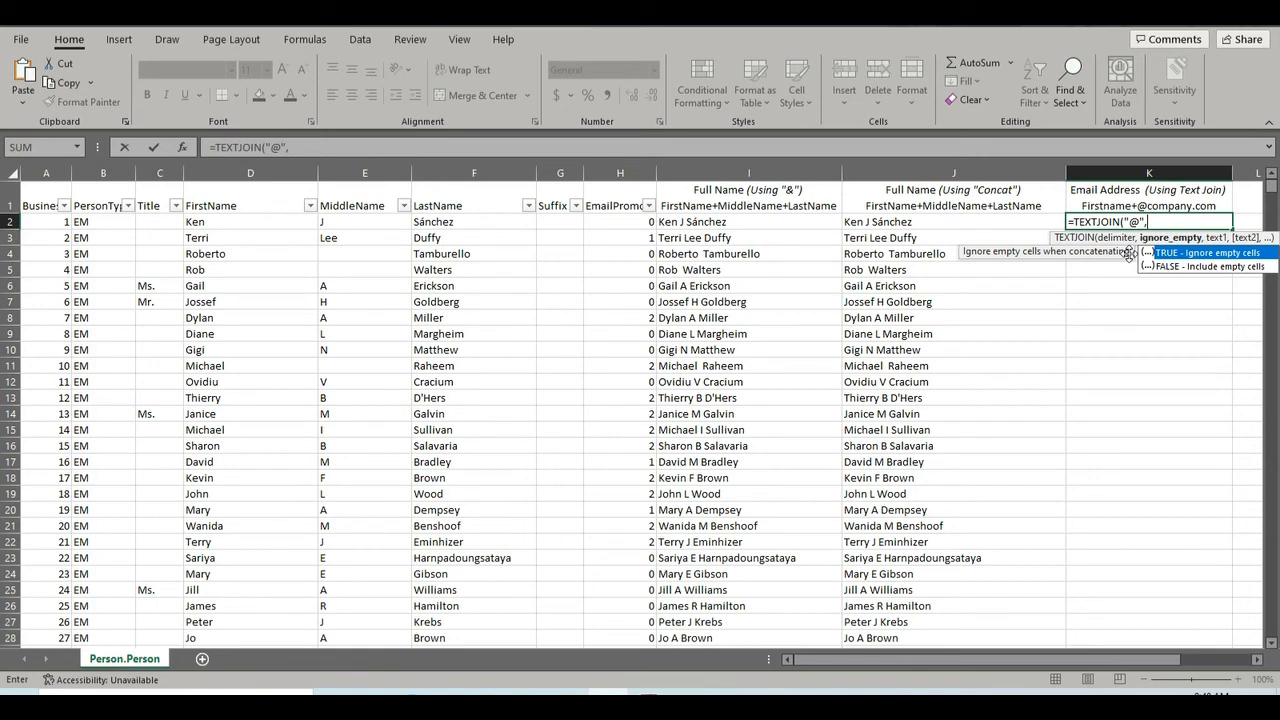
pyautogui.doubleClick(1178, 255)
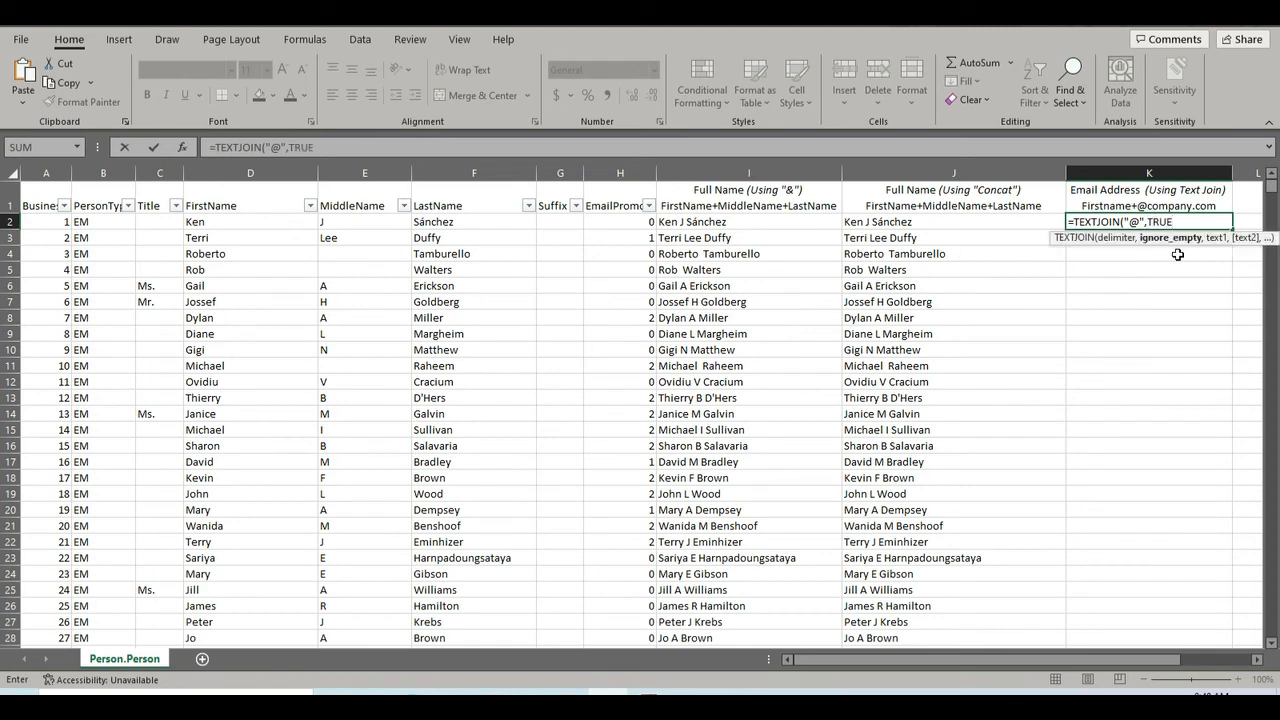
pyautogui.write(',')
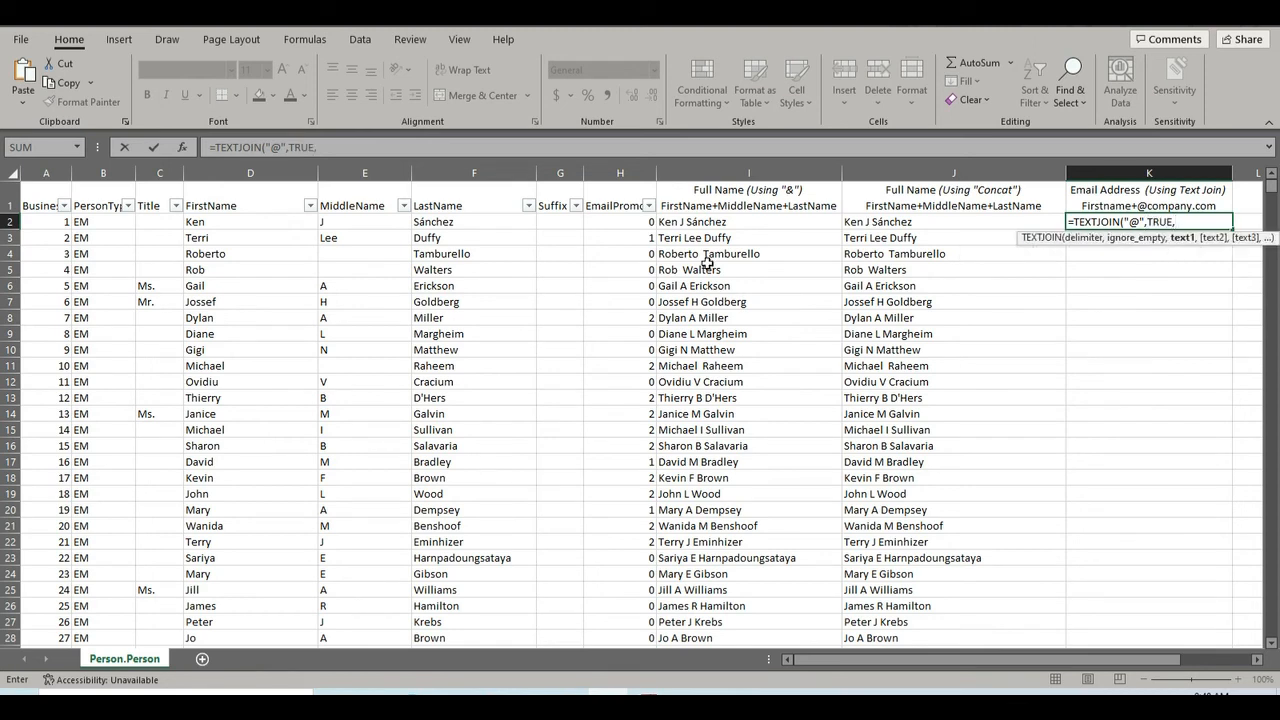
pyautogui.click(264, 226)
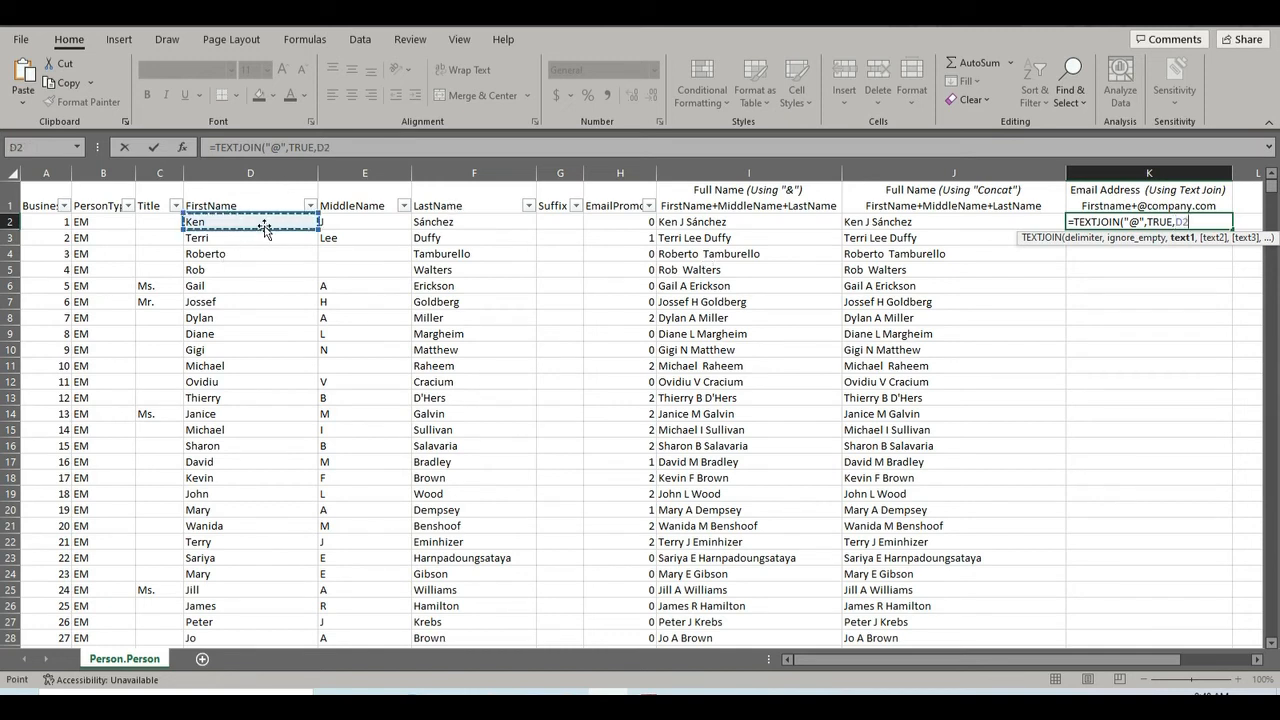
pyautogui.write(',')
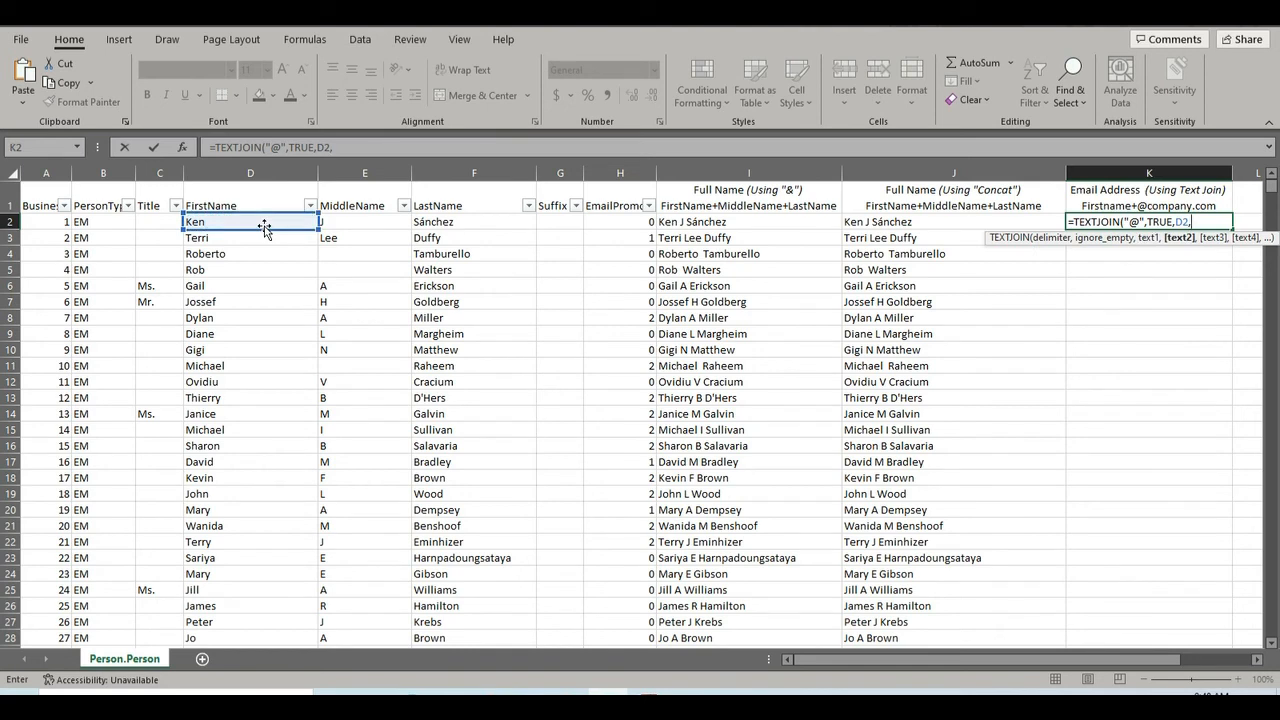
pyautogui.write('"company.com"')
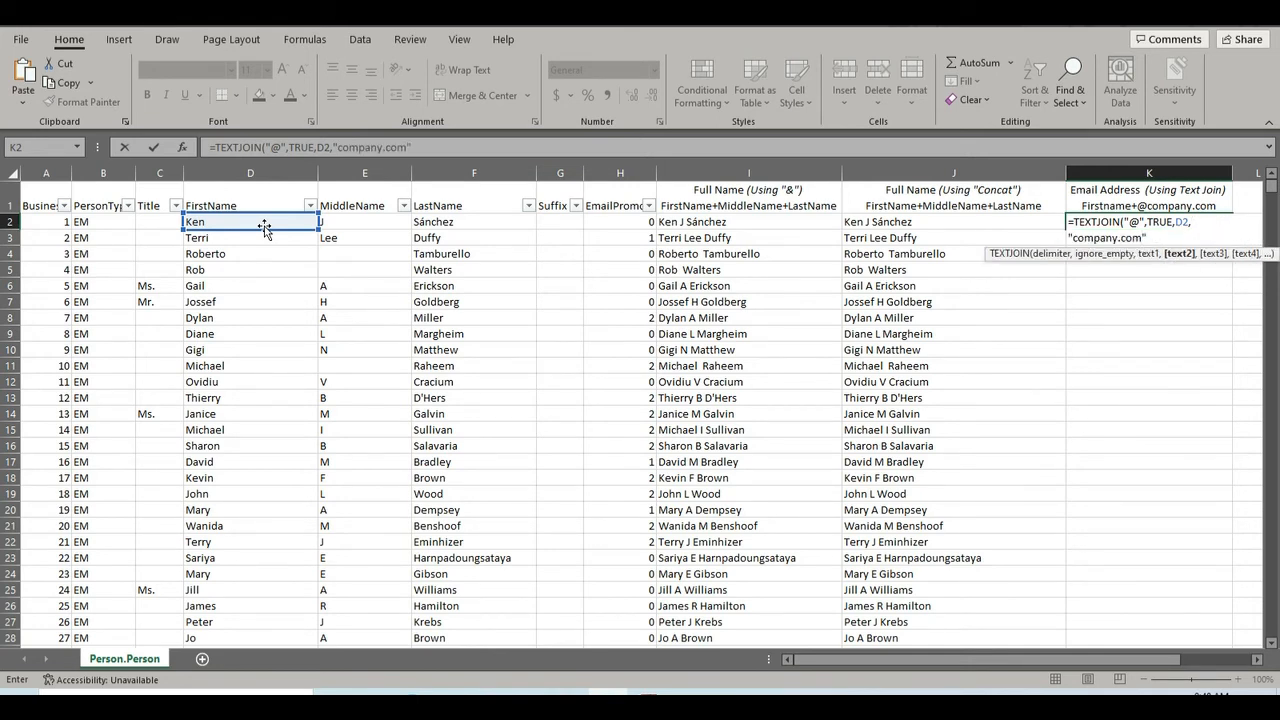
pyautogui.write(')')
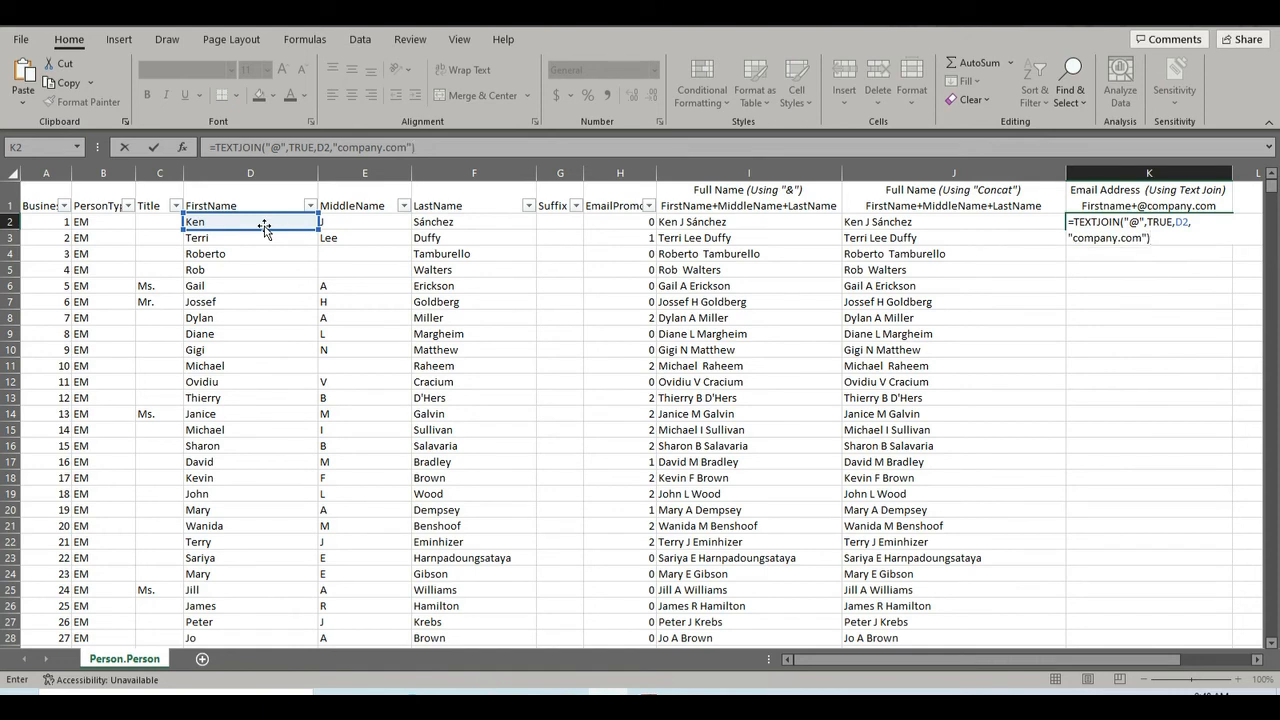
pyautogui.press('Return')
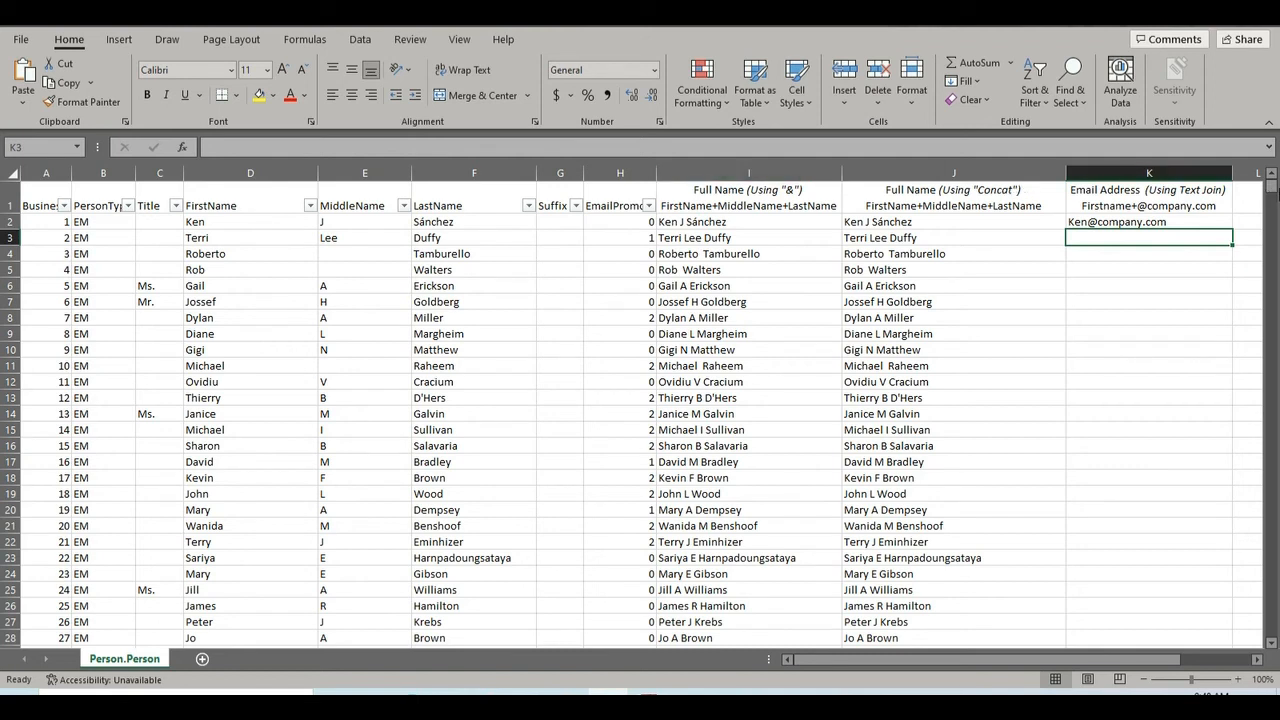
# - Fill the K2 email address formula down the whole Email Address column and deselect the filled range
pyautogui.click(1222, 224)
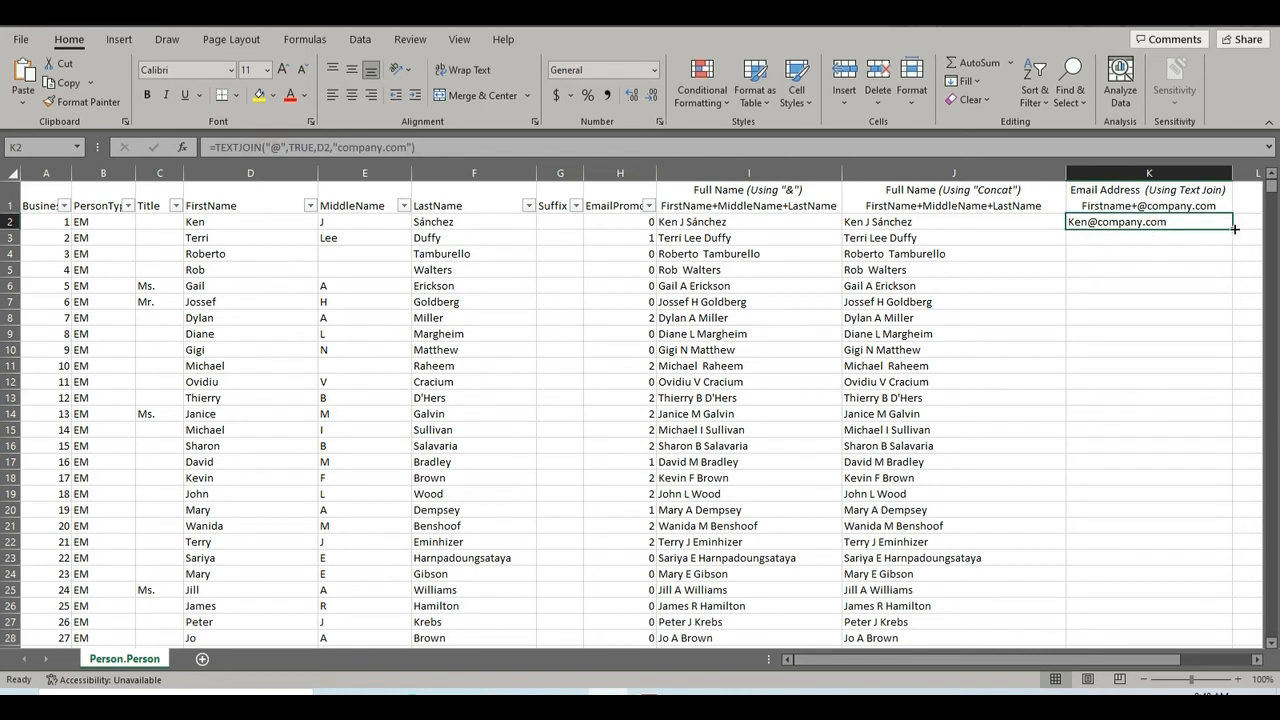
pyautogui.doubleClick(1234, 229)
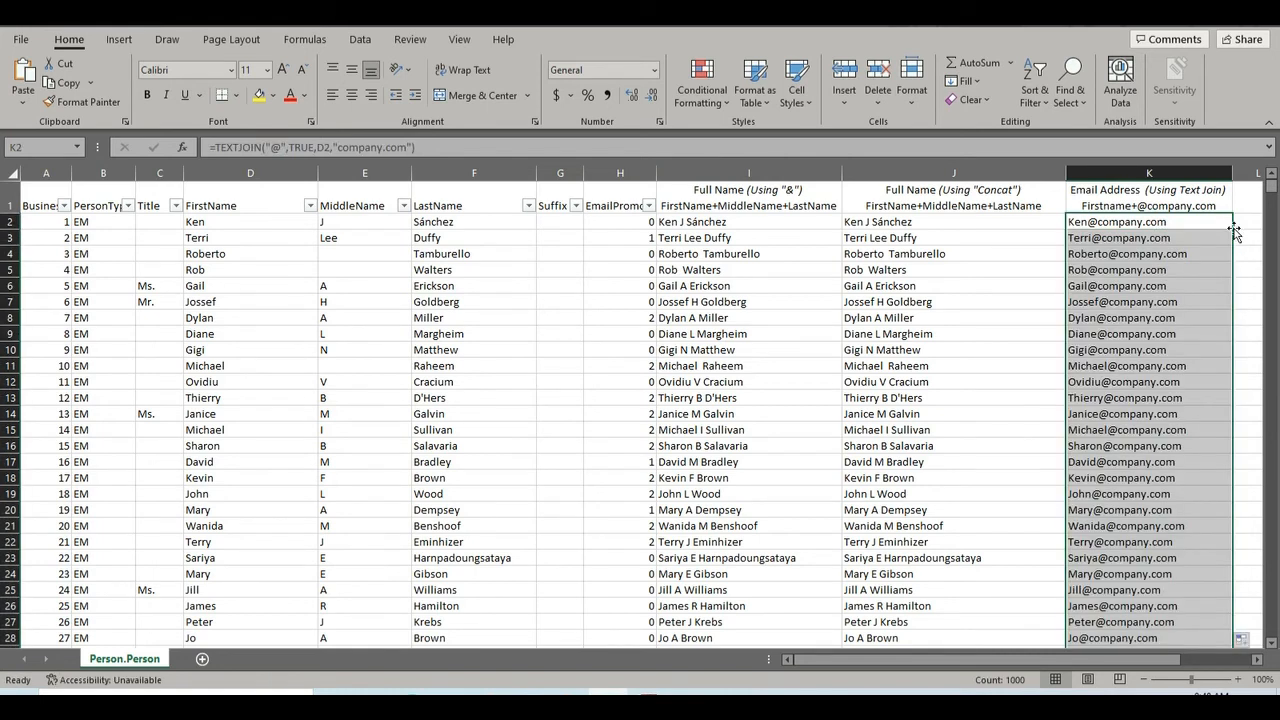
pyautogui.click(1027, 283)
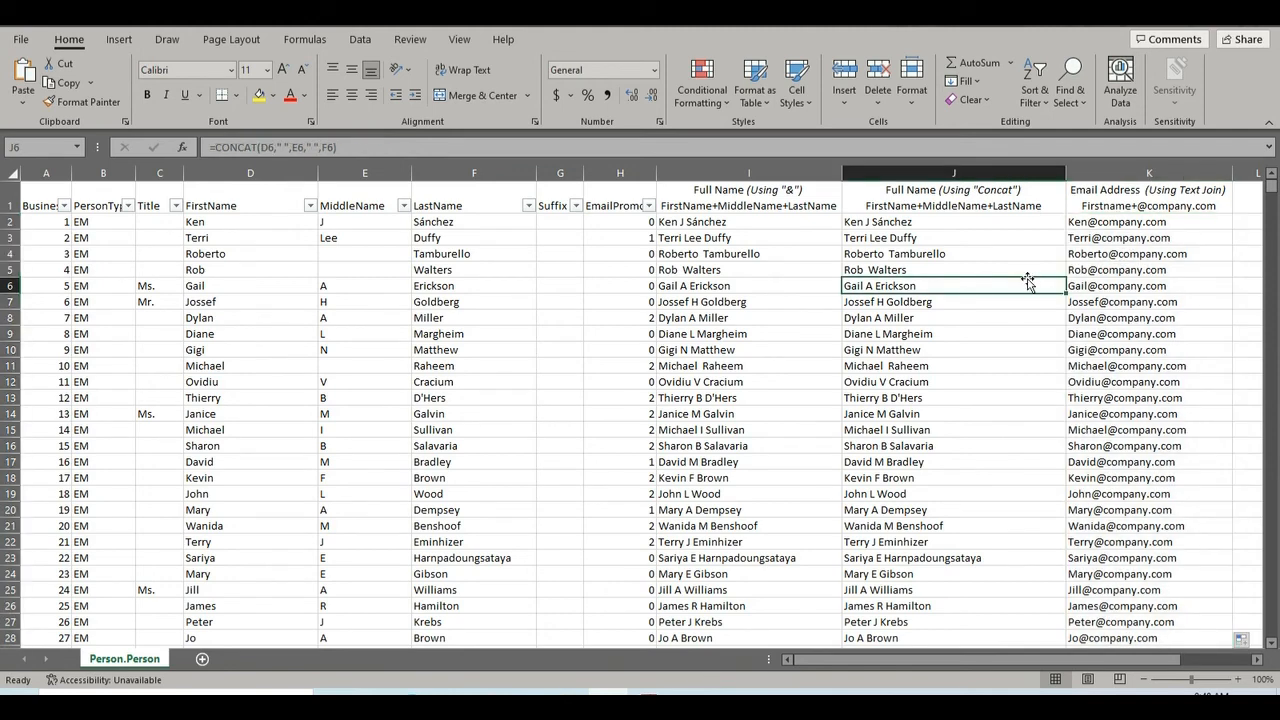